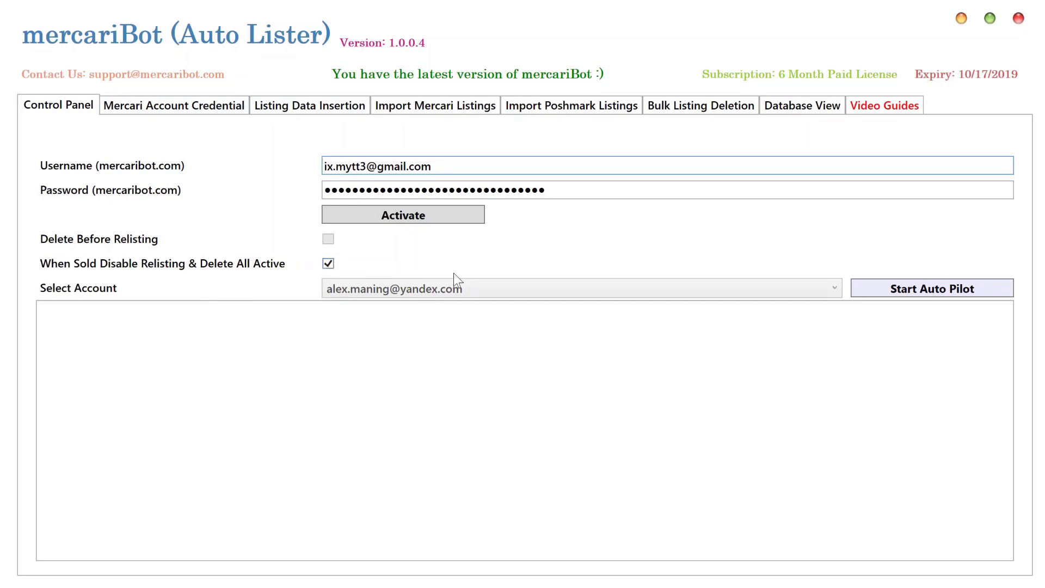
Toggle Delete Before Relisting on and back off so both relisting checkboxes end up cleared
click(328, 240)
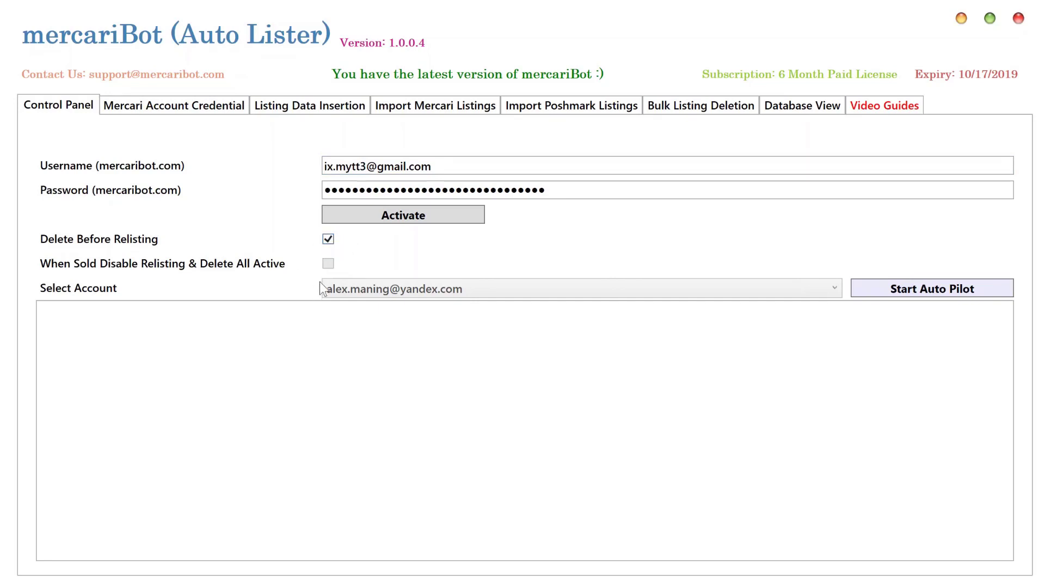
click(328, 239)
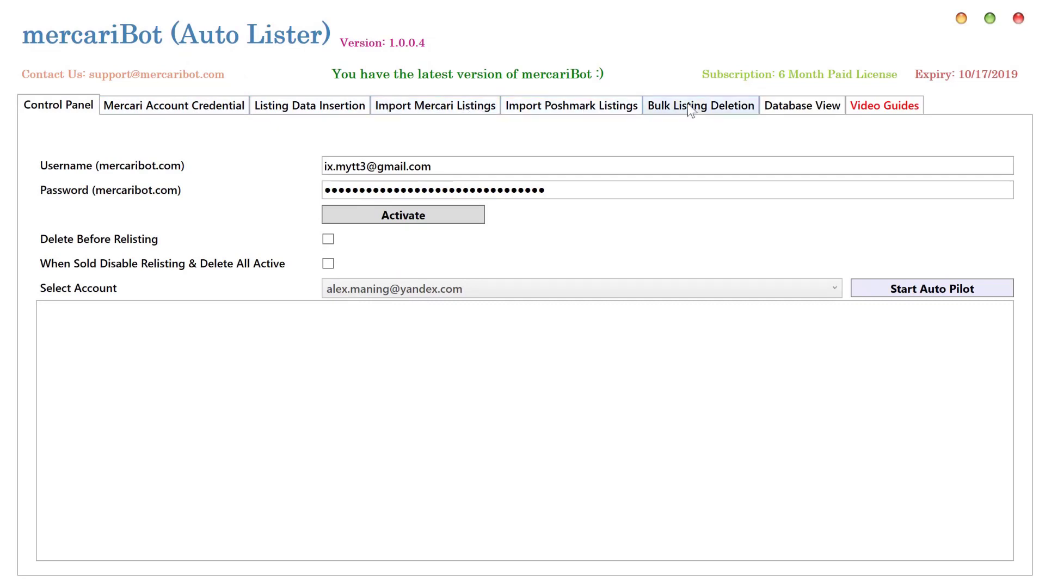
In Database View, widen the Listing ID column to read both Mercari IDs of Zara Babyboy (row 361)
click(790, 107)
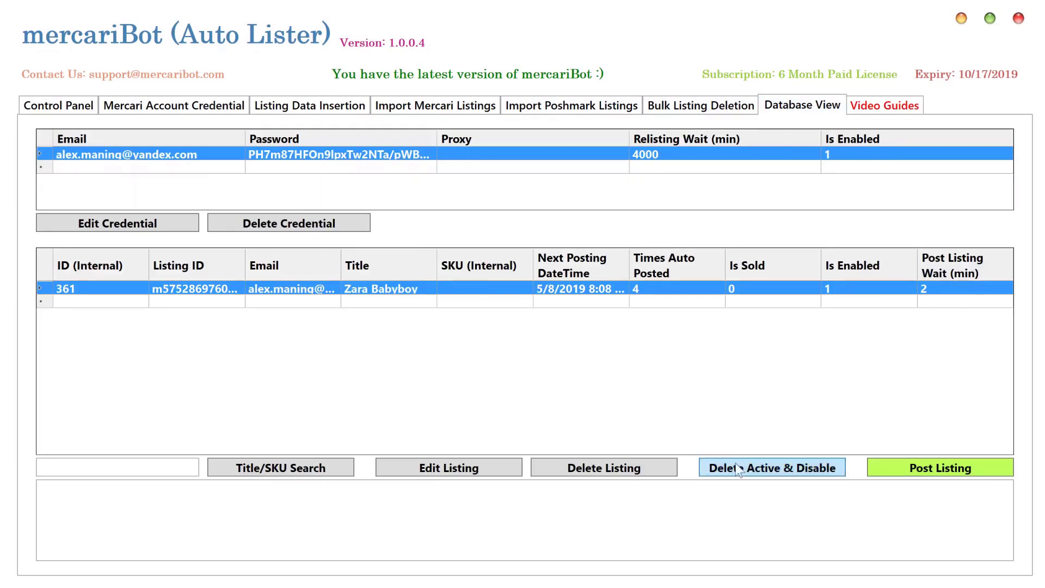
click(759, 470)
drag(245, 261, 340, 260)
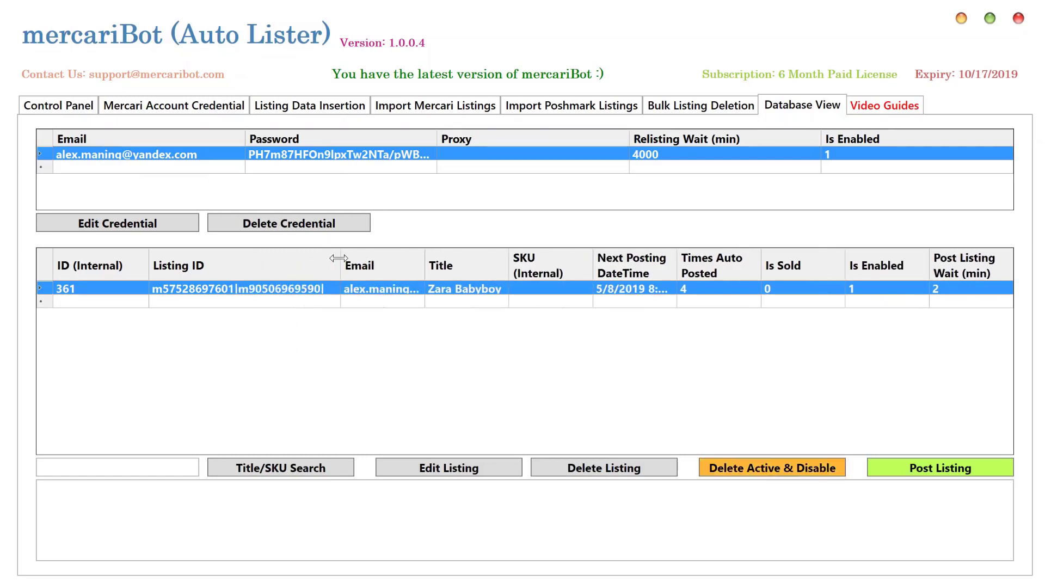
click(289, 287)
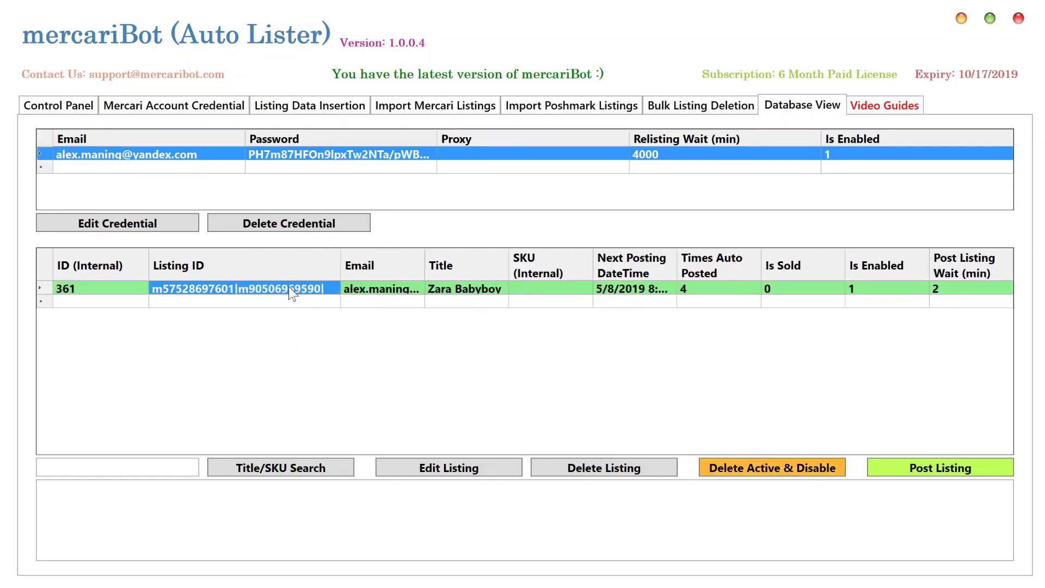
Load each of the two Zara Babyboy listing IDs as a Mercari item page in separate Chrome tabs
click(962, 18)
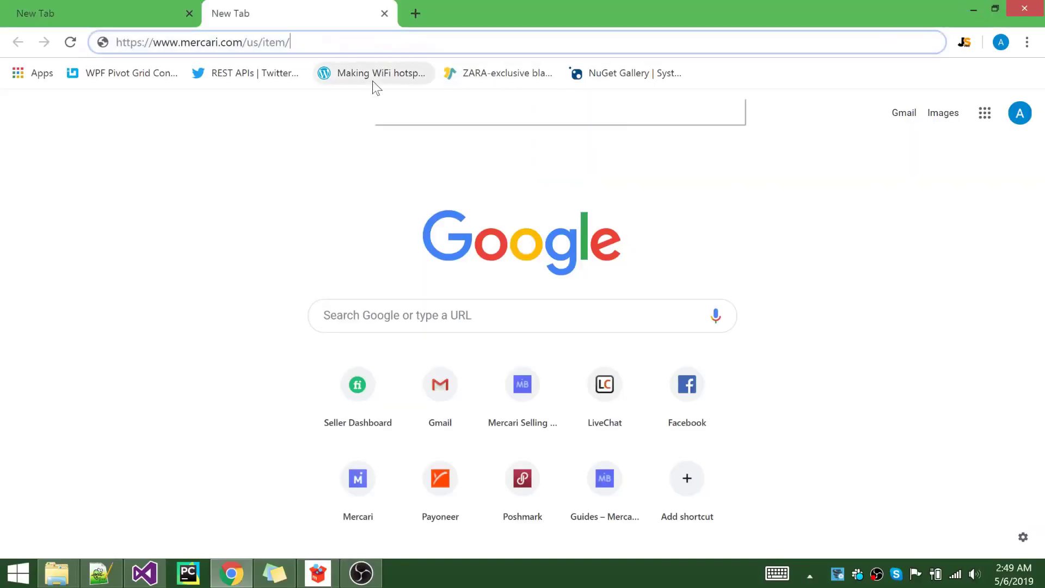
text(m57528697601|m90506969590|)
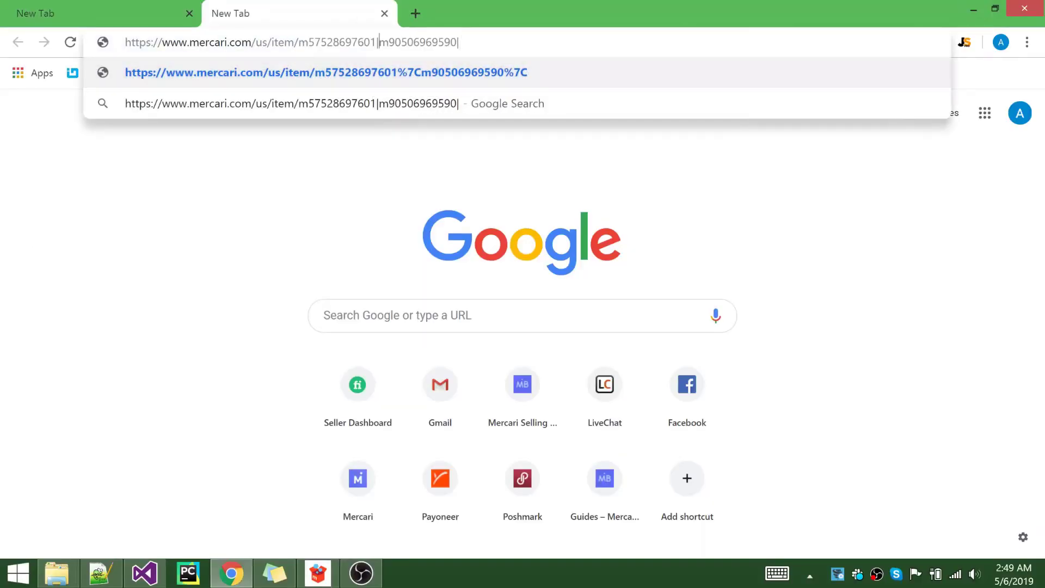
drag(379, 42, 456, 47)
key(ctrl+c)
key(BackSpace)
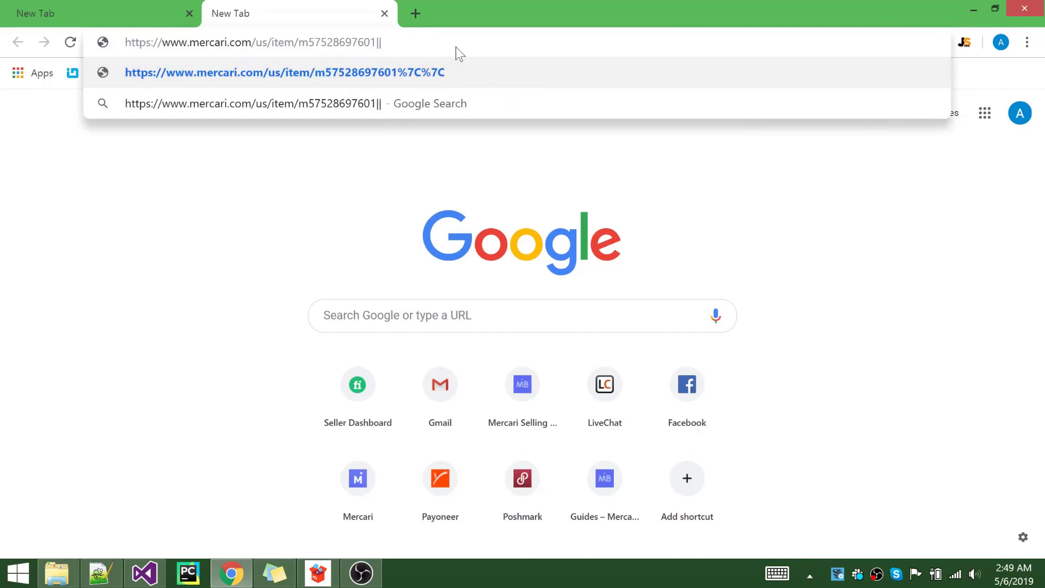
key(BackSpace)
key(BackSpace)
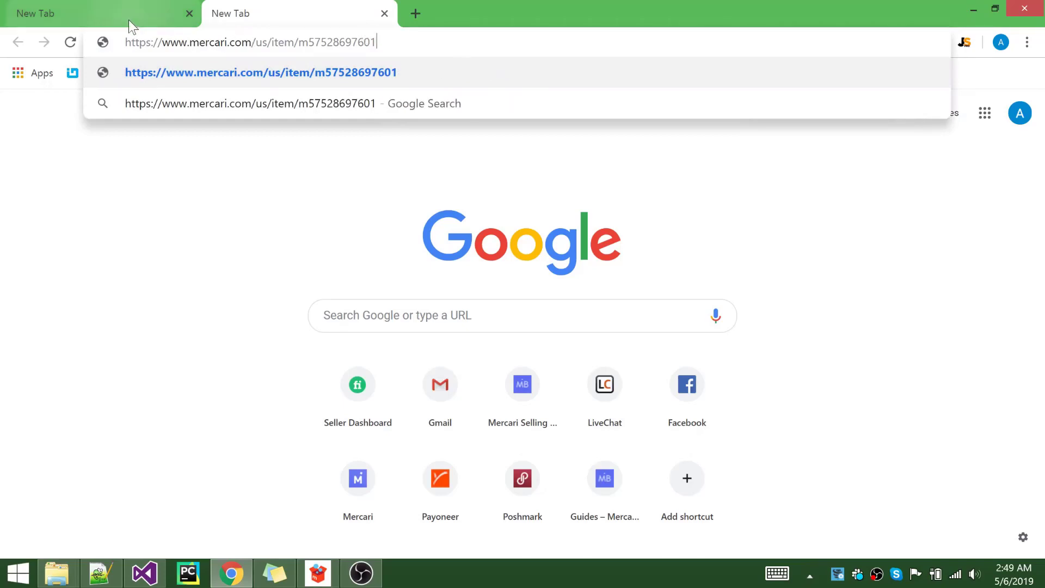
click(128, 16)
key(ctrl+v)
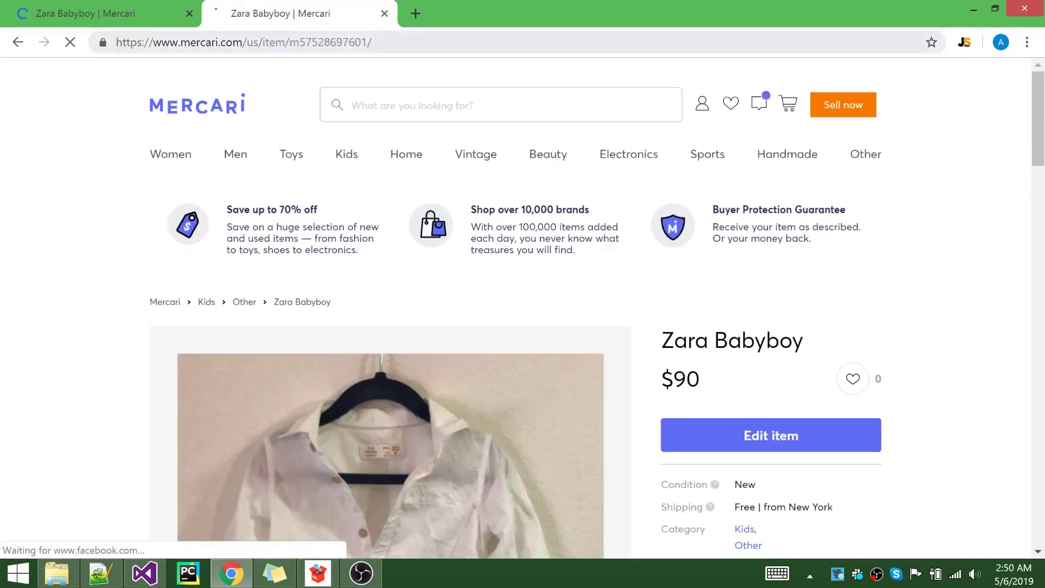
click(151, 12)
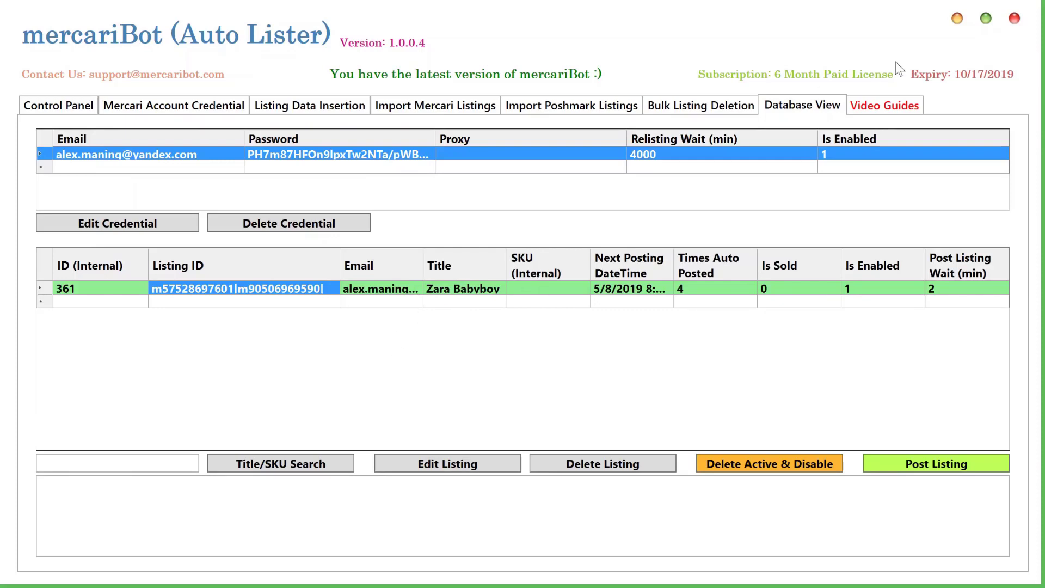
Shrink and move mercariBot to view the $90 item page beside it, then return mercariBot to front
click(986, 19)
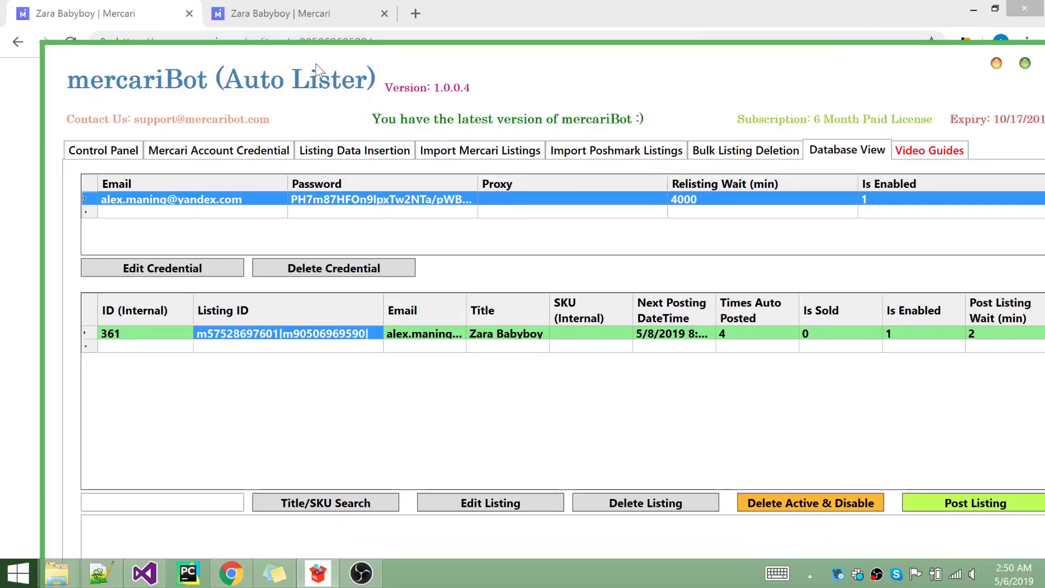
drag(529, 83, 468, 57)
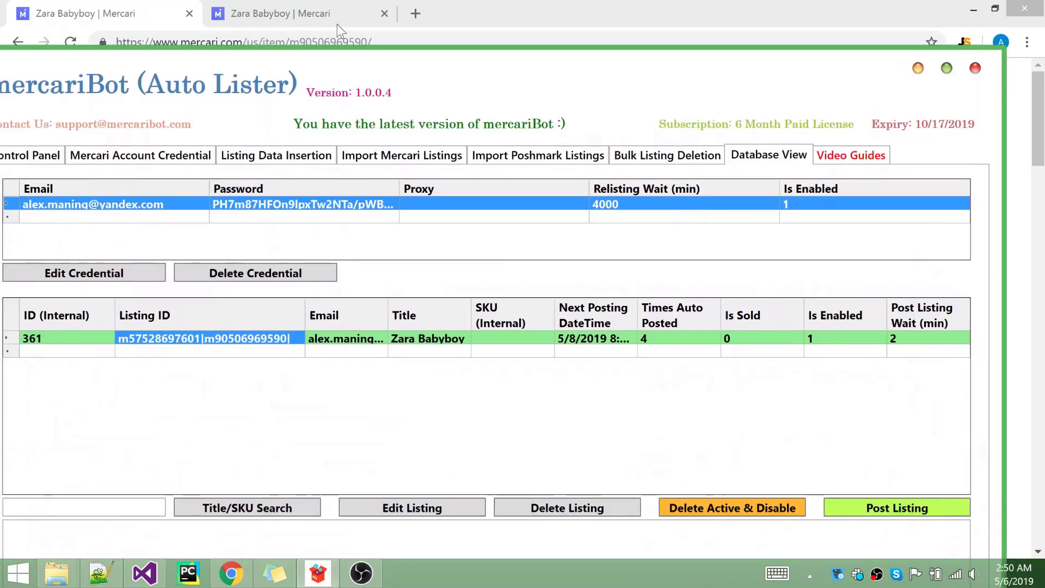
click(325, 23)
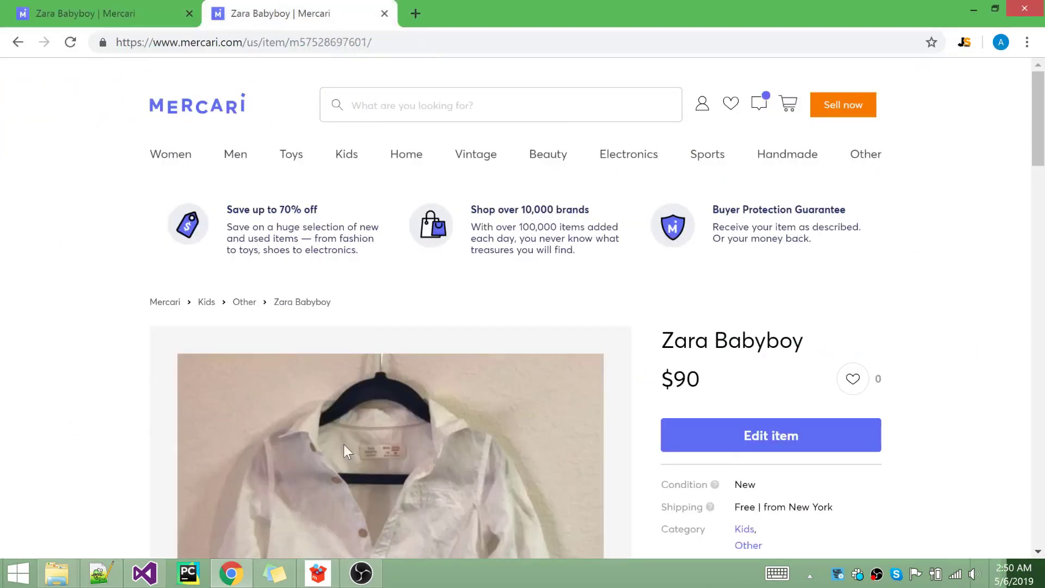
click(323, 581)
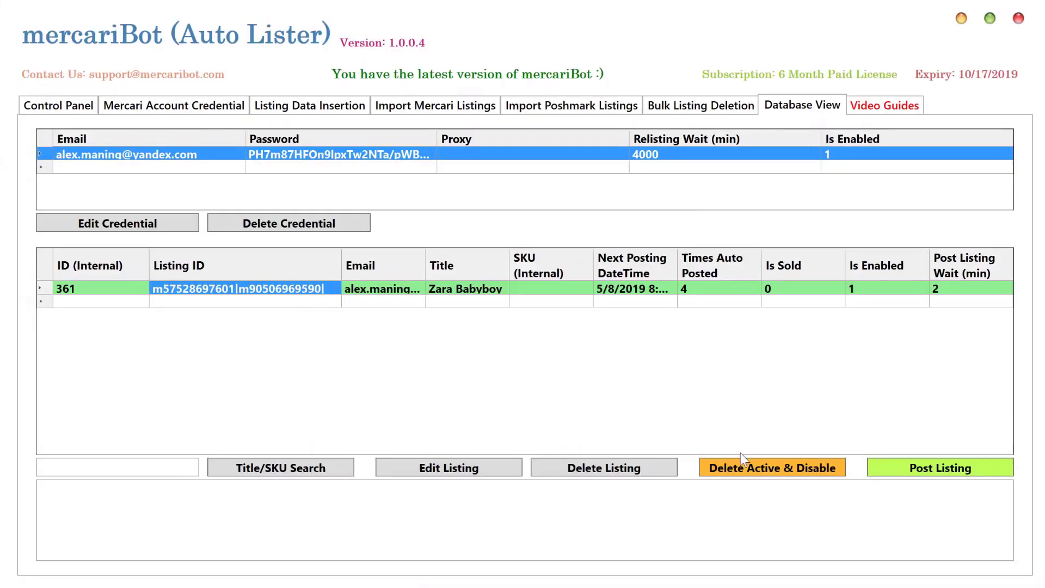
Run Delete Active & Disable on Zara Babyboy, confirming Yes, until the log reports Process completed
click(743, 467)
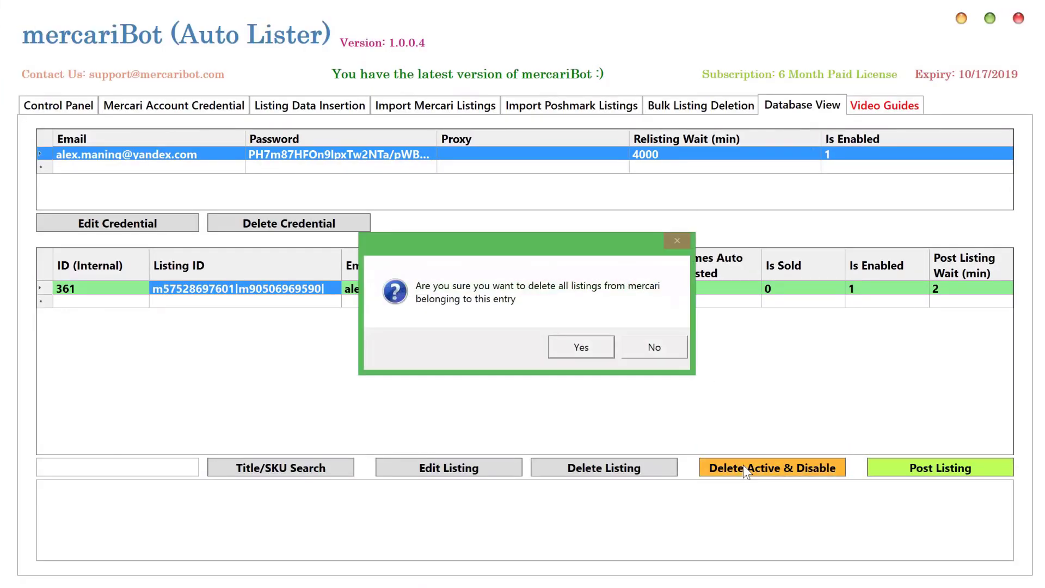
click(589, 346)
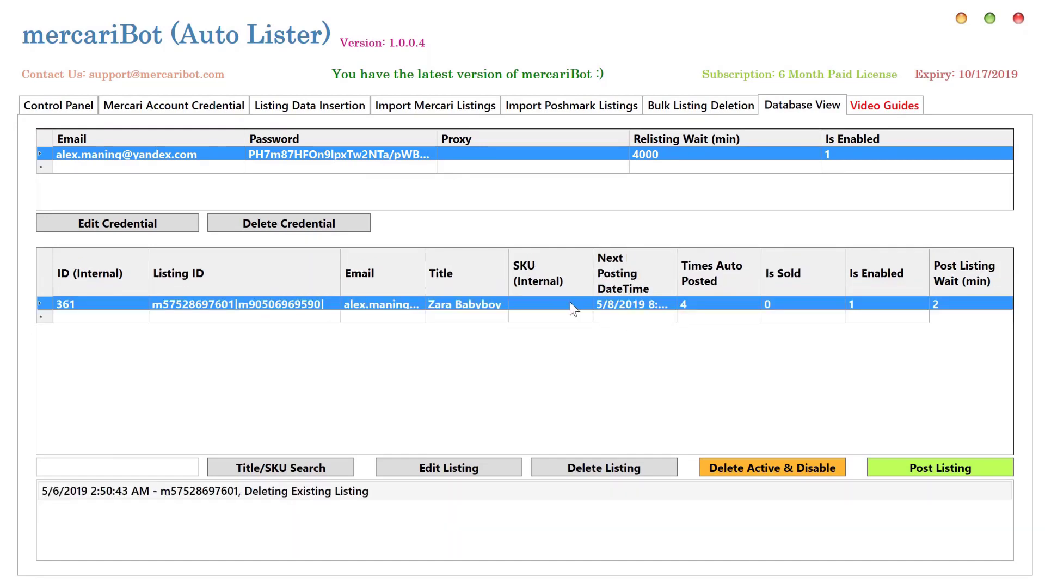
click(554, 319)
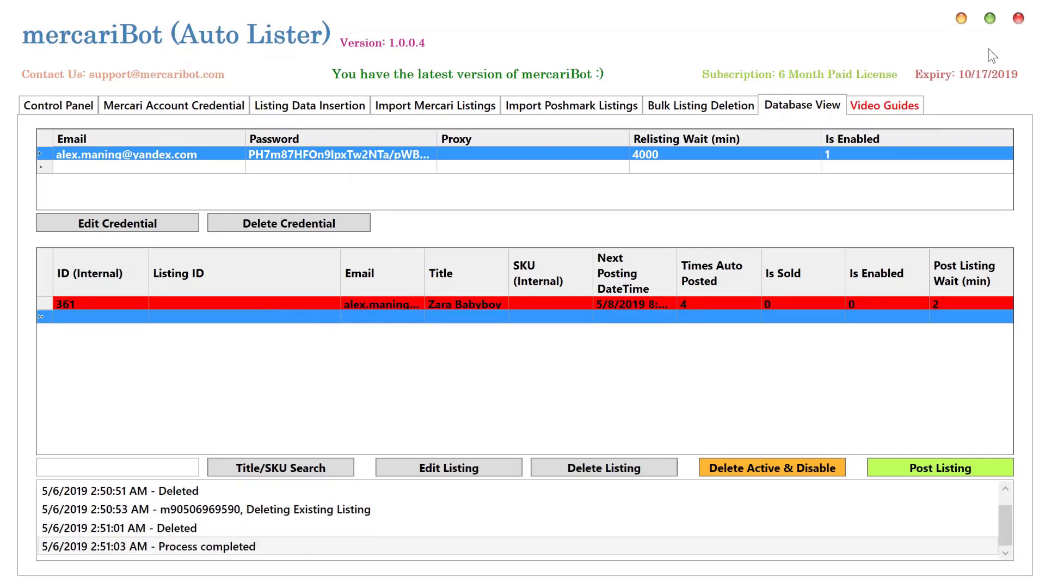
Reload both Zara Babyboy Chrome tabs to confirm each reads 'This item is no longer available'
click(962, 16)
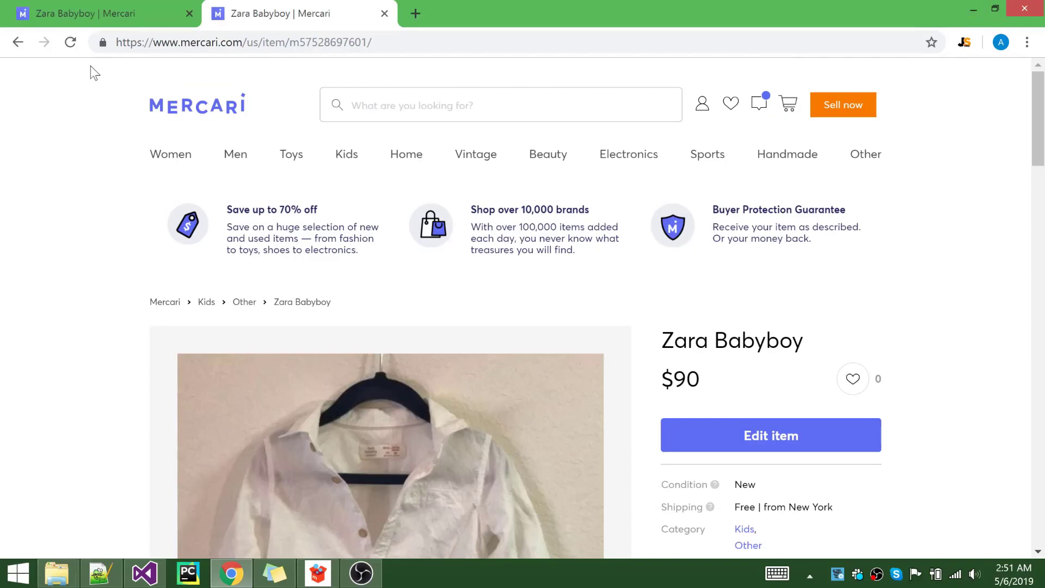
click(71, 42)
key(ctrl+shift+Tab)
click(71, 42)
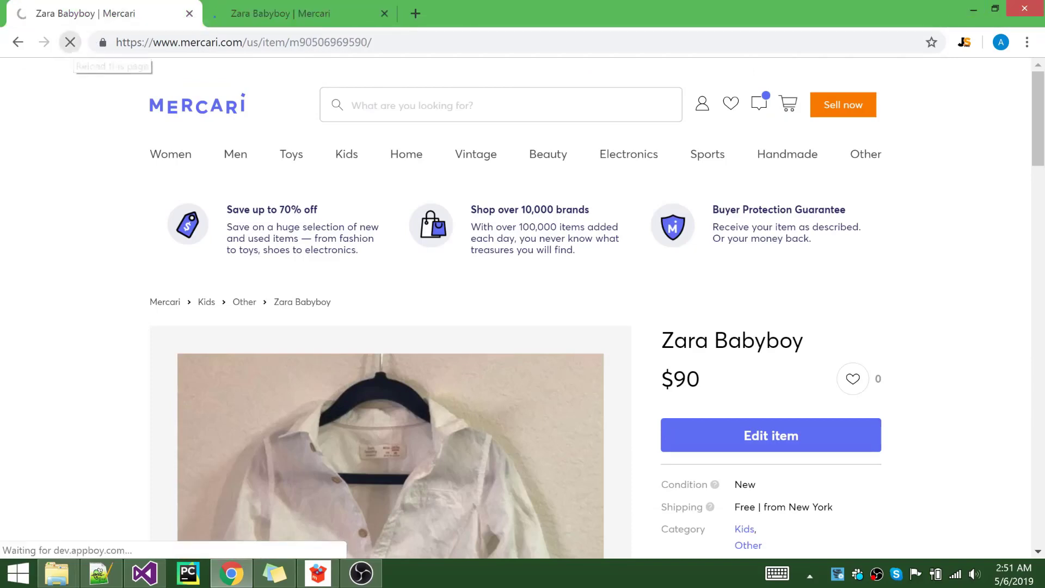
click(283, 9)
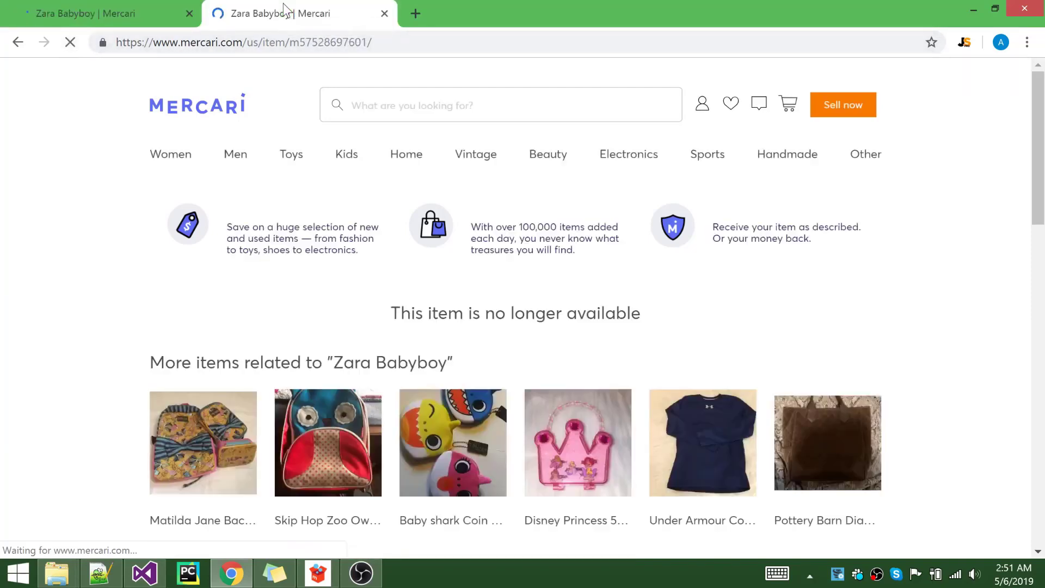
click(134, 7)
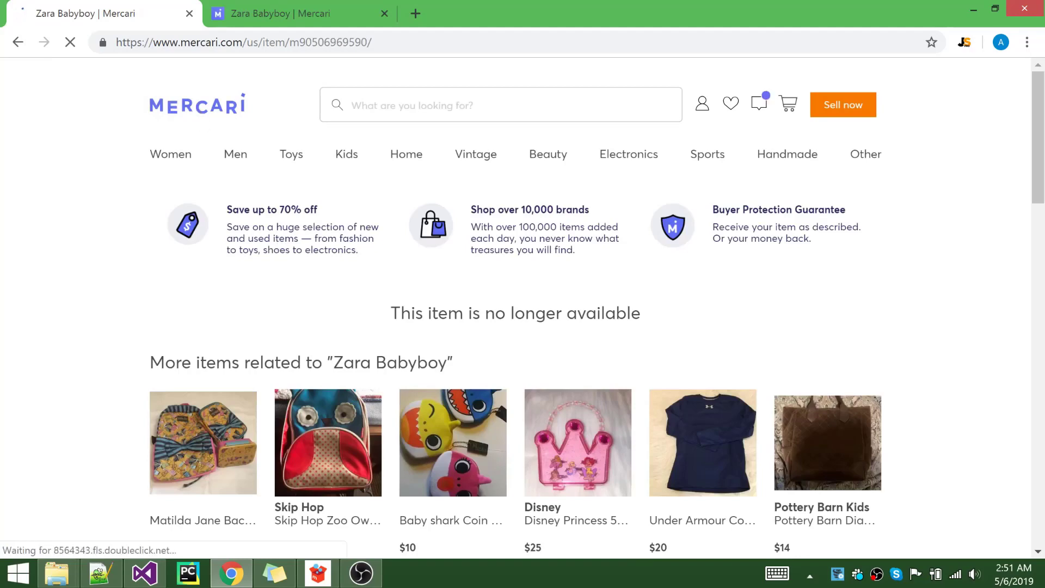
click(321, 577)
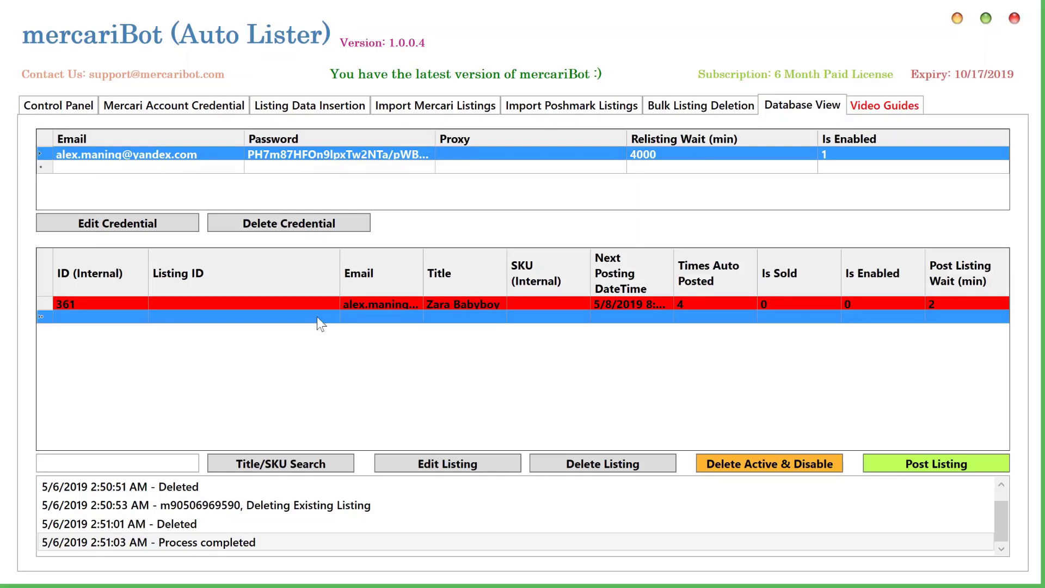
Select the Zara Babyboy row, then switch to the Bulk Listing Deletion tab
click(385, 308)
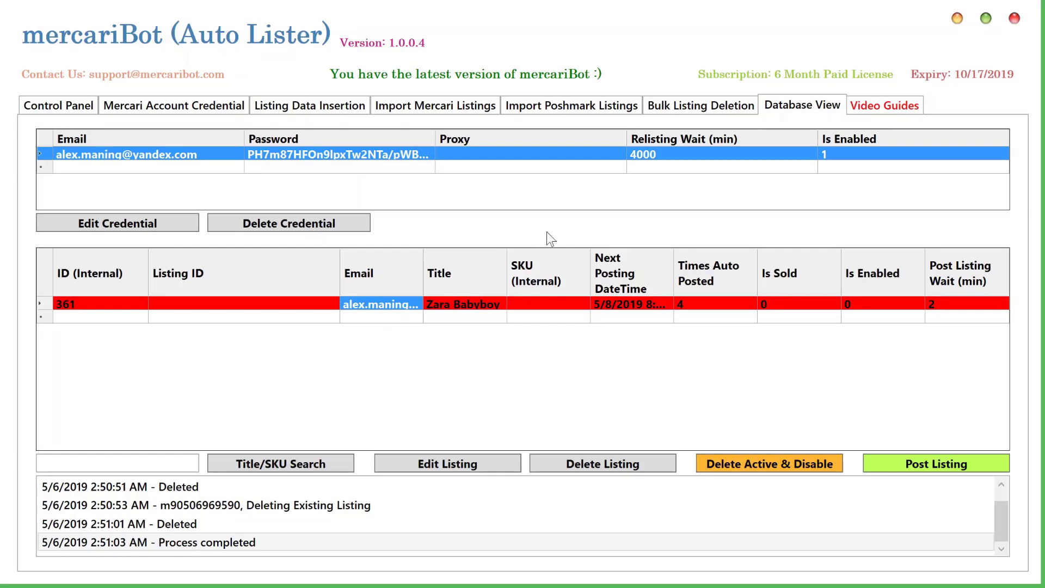
click(706, 111)
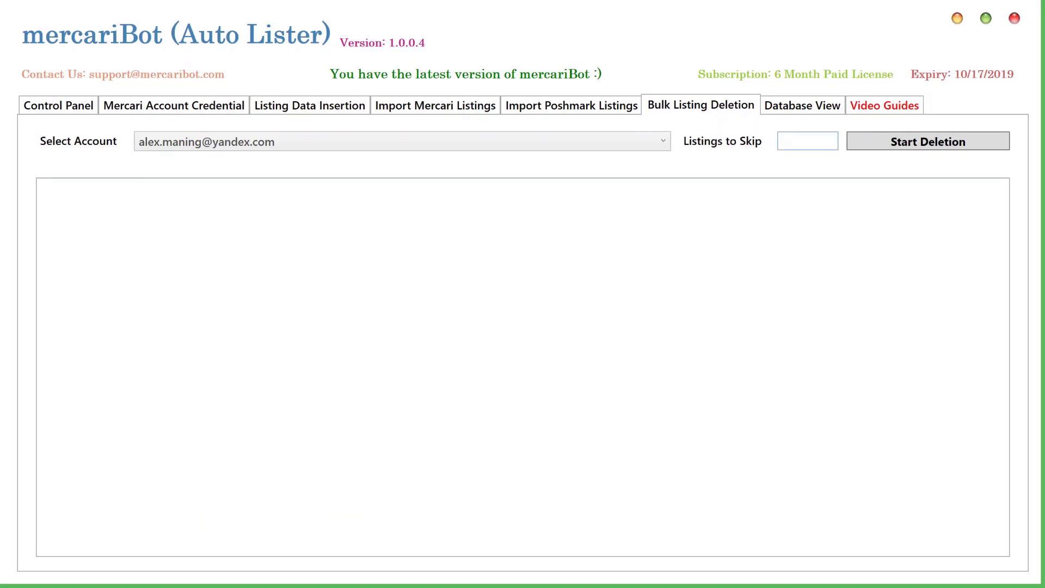
Enter 10 in Listings to Skip, then move to the Import Poshmark Listings tab
click(808, 141)
text(10)
key(ctrl+shift+Tab)
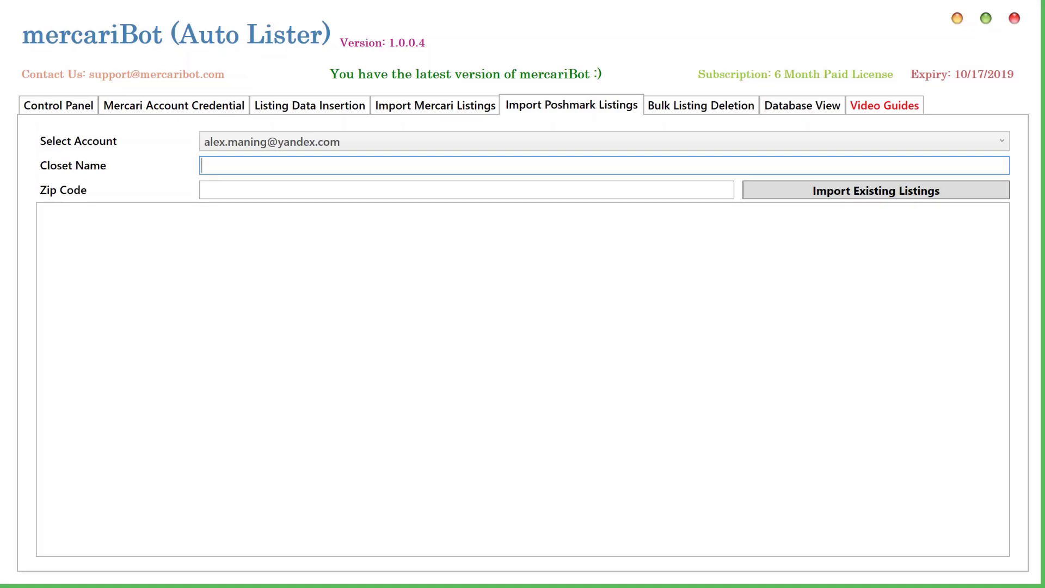
Keep the only account in Select Account and view the Mercari Account Credential page with 4000-minute relisting wait
click(477, 143)
click(477, 143)
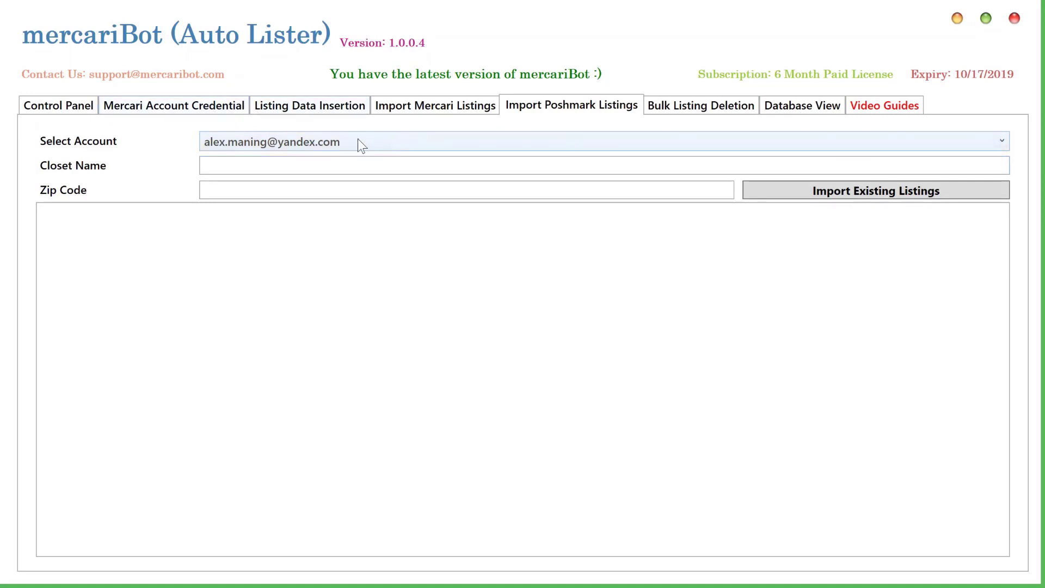
click(208, 108)
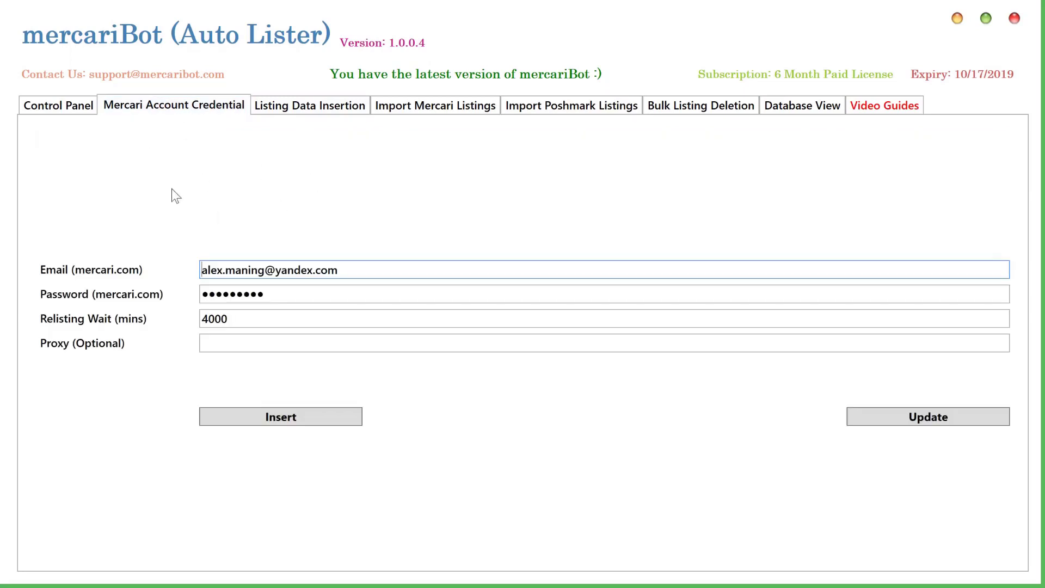
Start importing the Poshmark closet by entering its @-prefixed closet name and zip code 11211
click(579, 106)
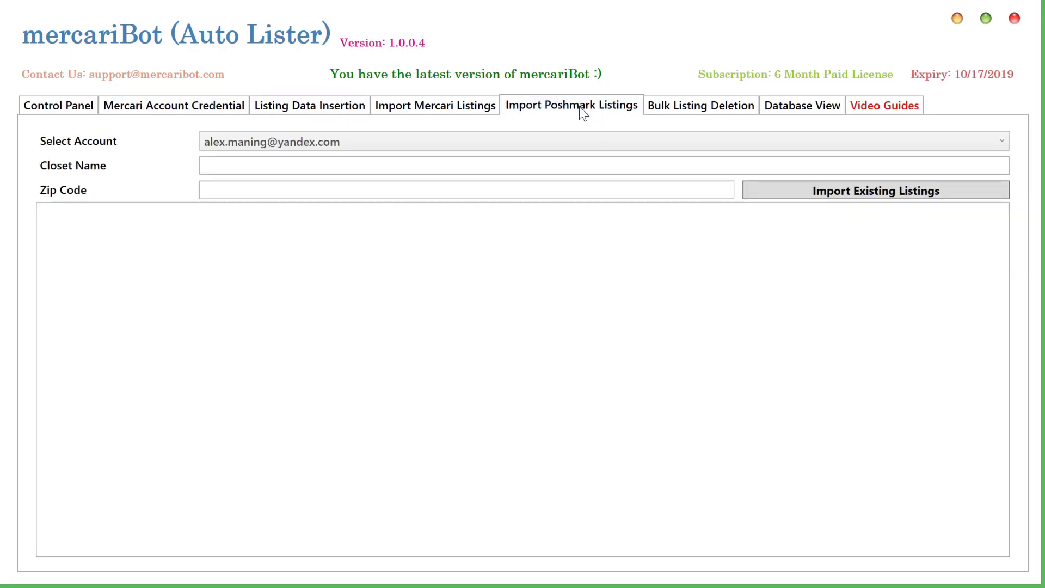
text(tred)
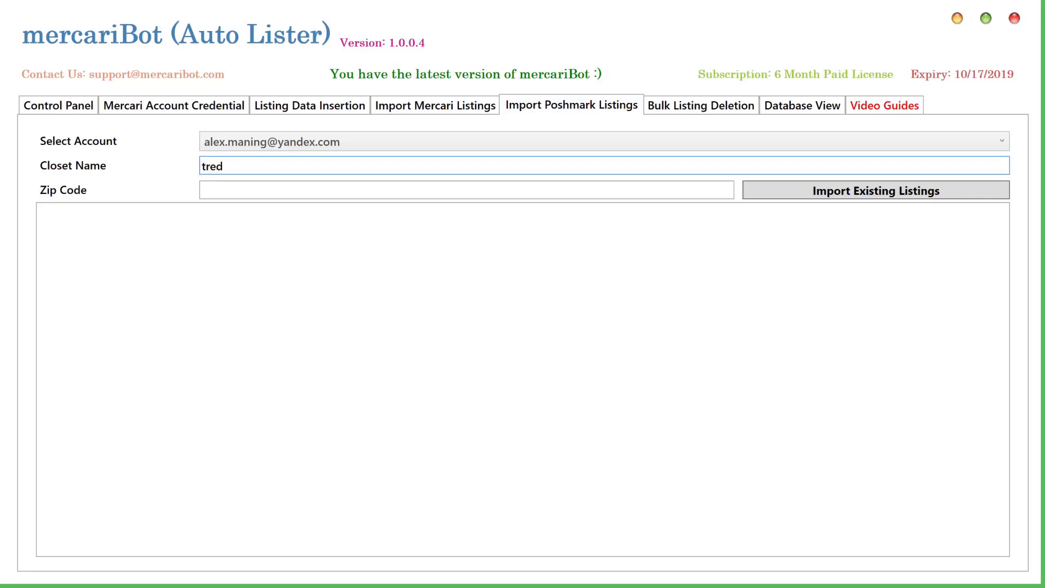
key(BackSpace)
text(ndys70)
click(202, 166)
text(@)
click(201, 190)
text(11211)
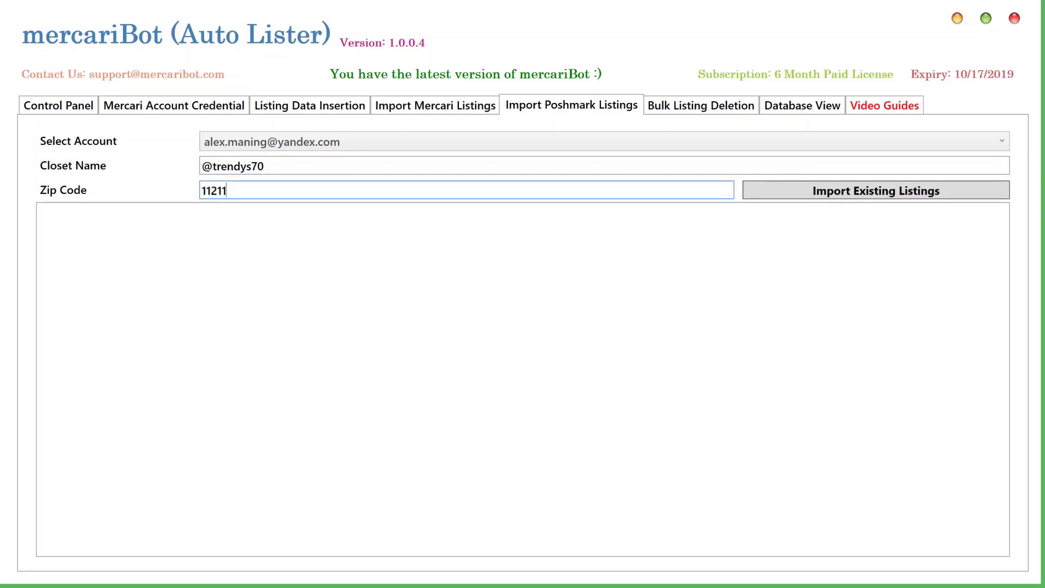
click(780, 192)
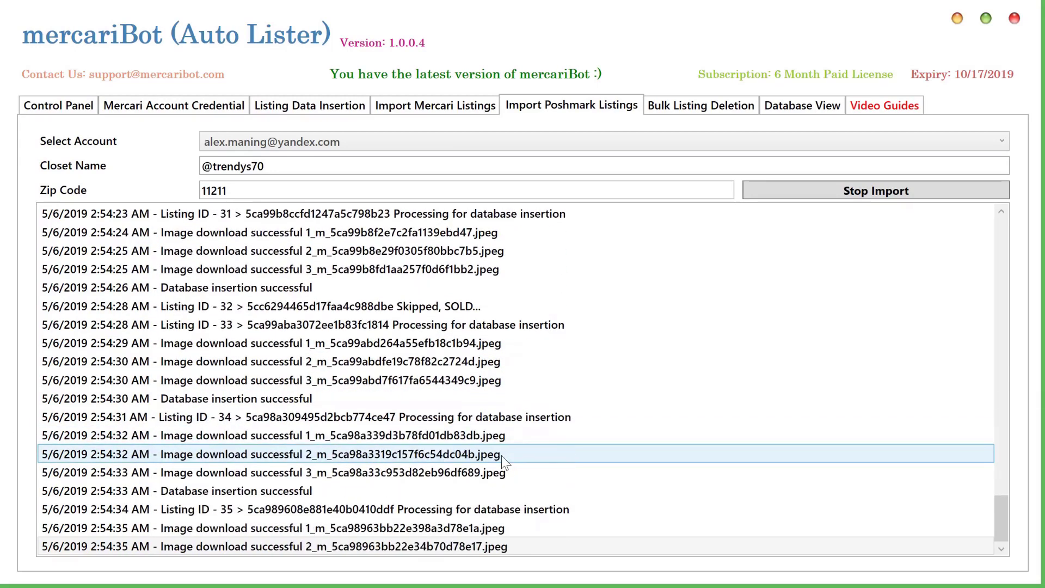
click(784, 106)
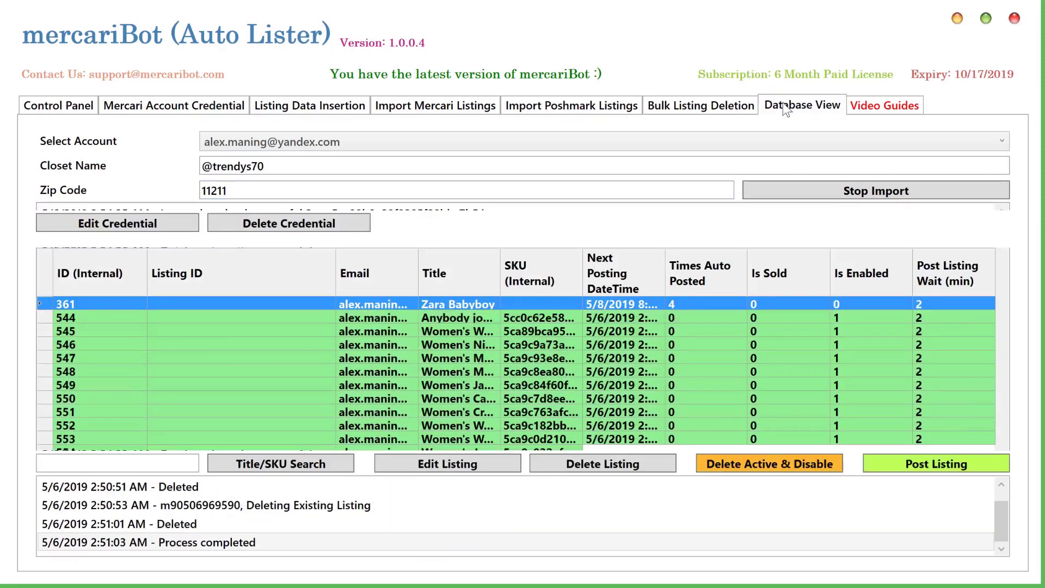
drag(999, 302, 1016, 442)
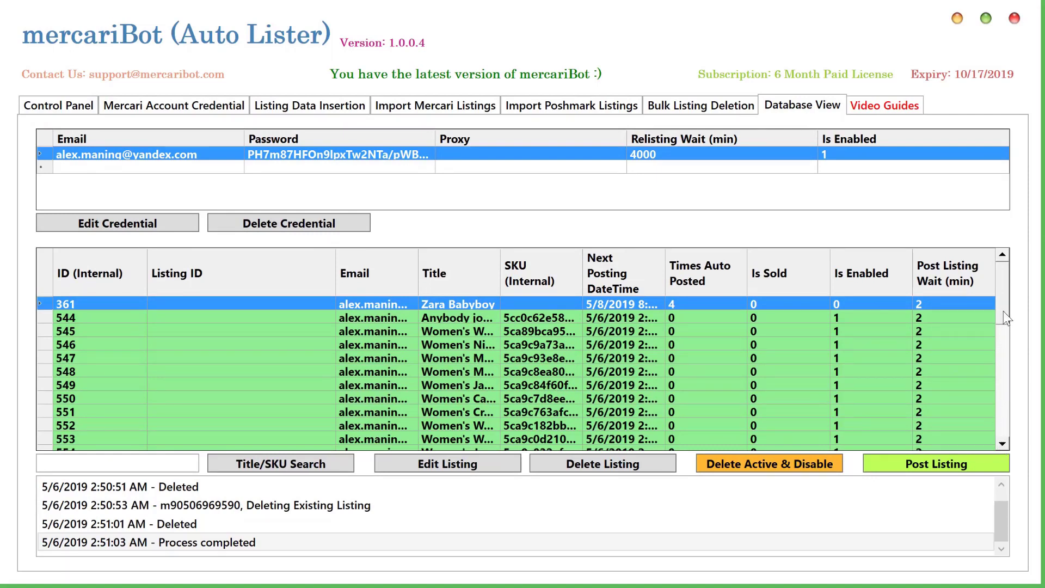
drag(1004, 319, 1008, 430)
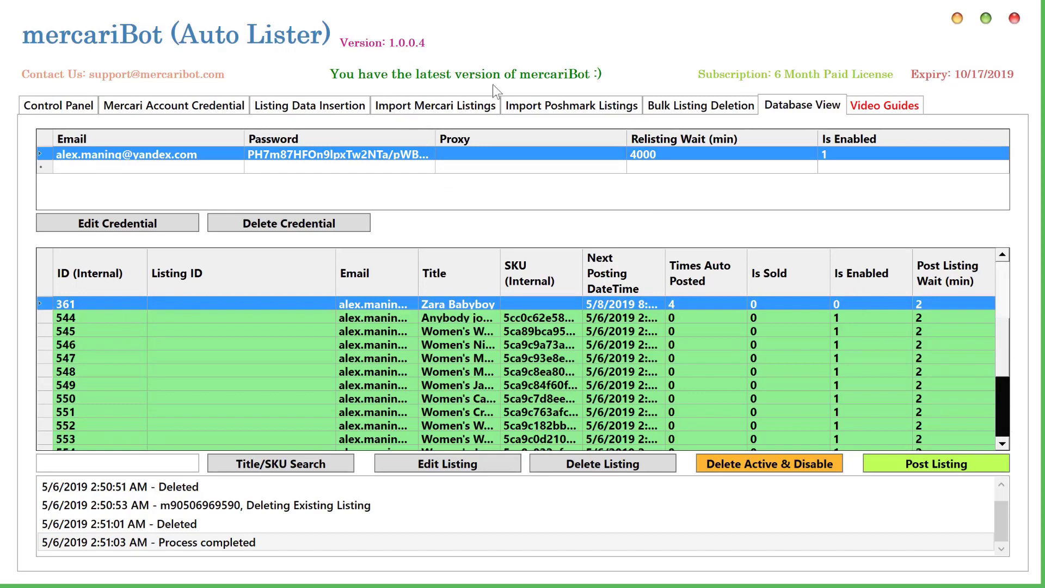
click(556, 105)
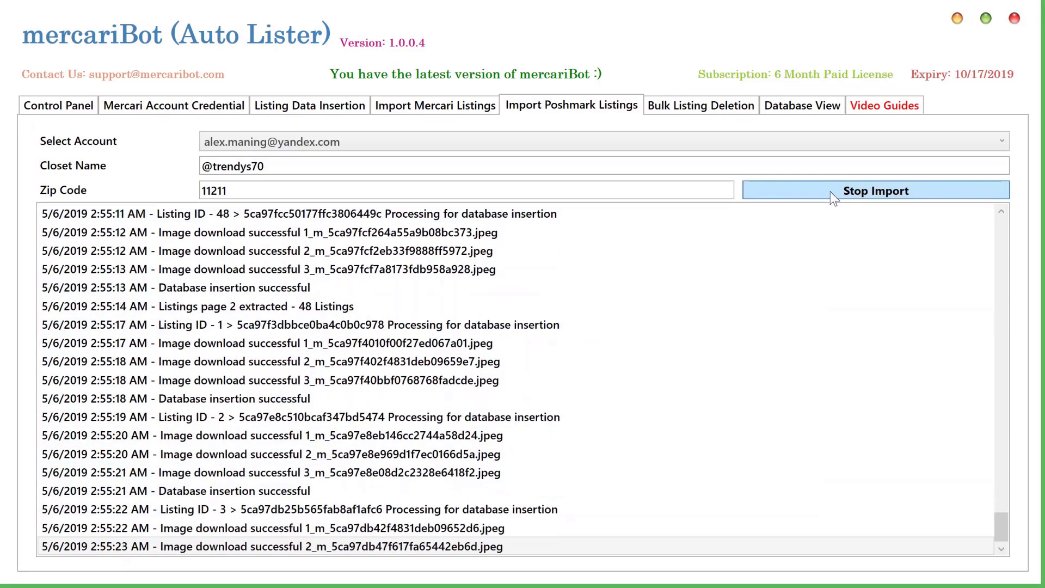
Stop the import and check the new rows up to 587, widening SKU (Internal) and sorting by ID (Internal)
click(833, 195)
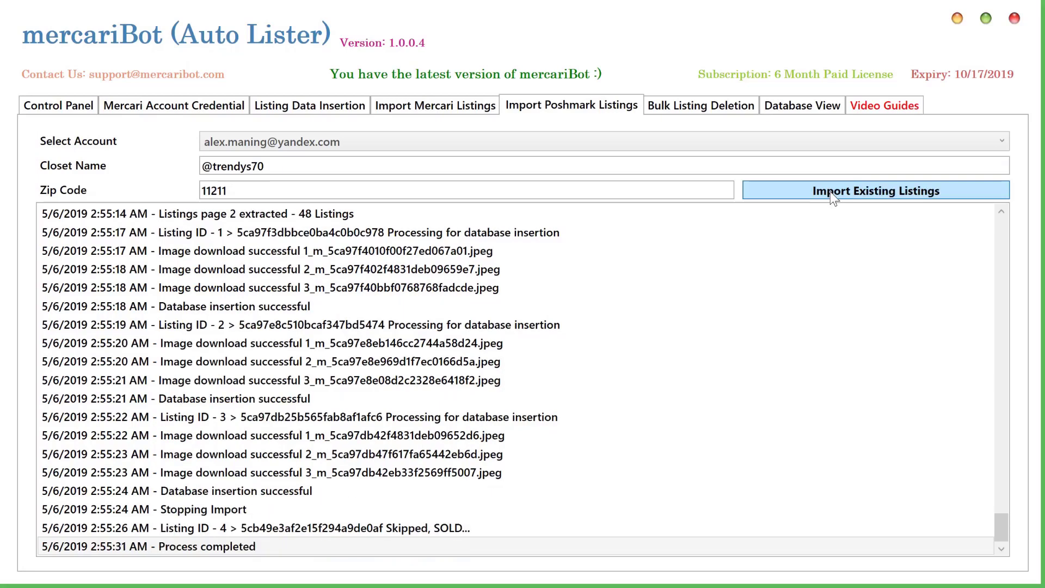
click(808, 109)
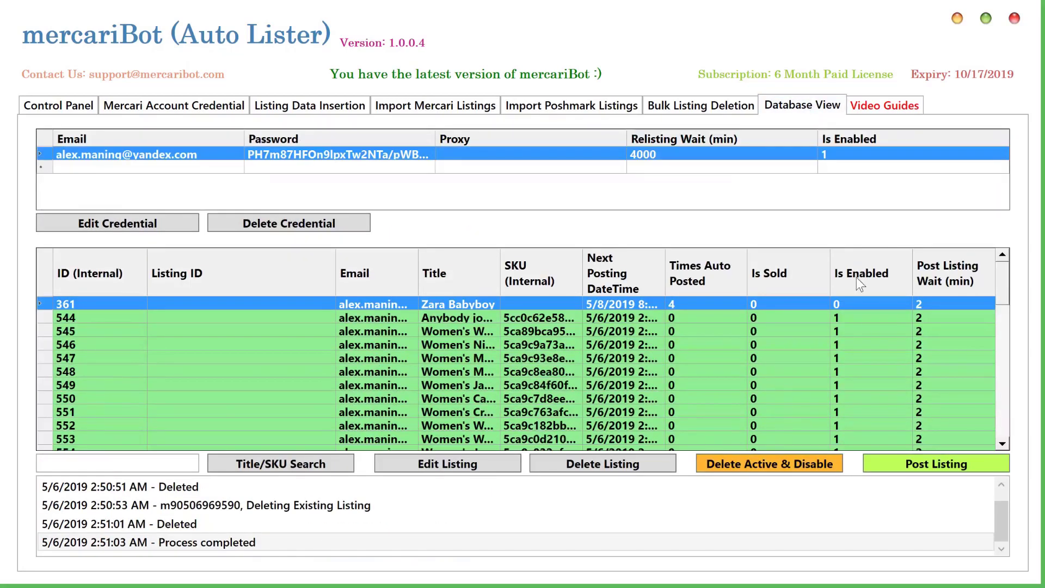
drag(1005, 282, 1019, 435)
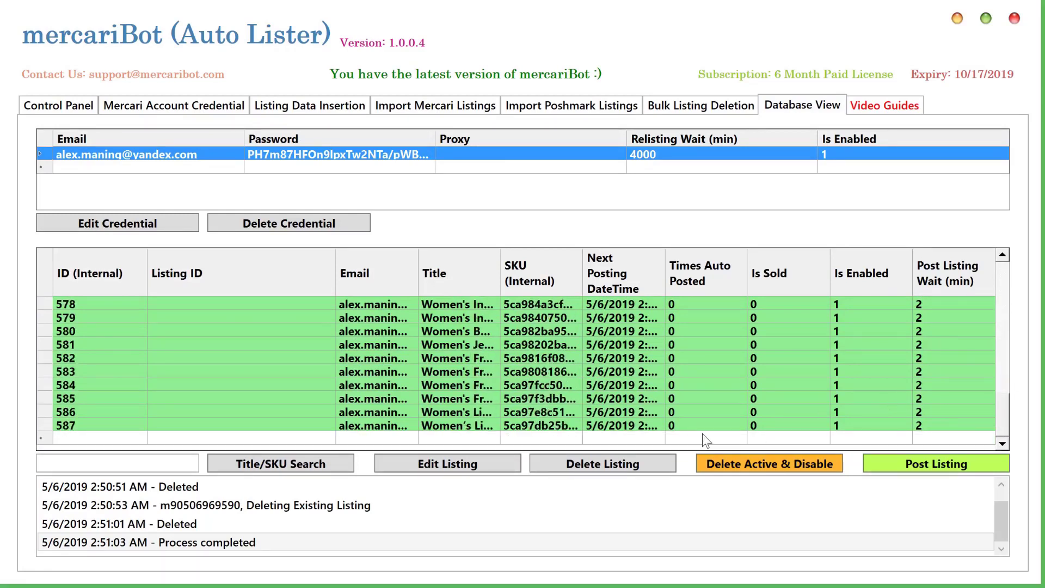
click(582, 284)
drag(581, 283, 659, 282)
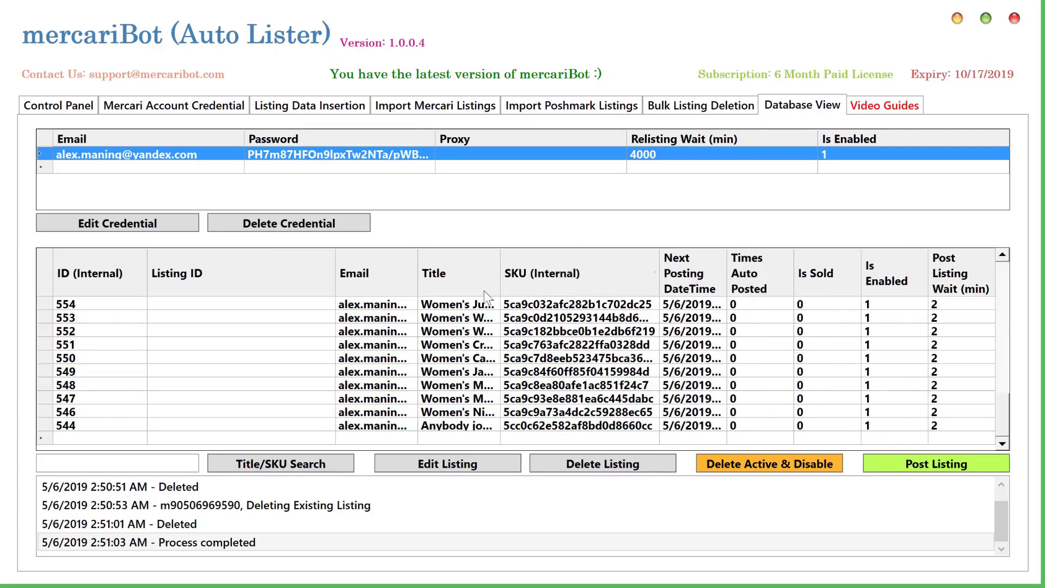
click(73, 278)
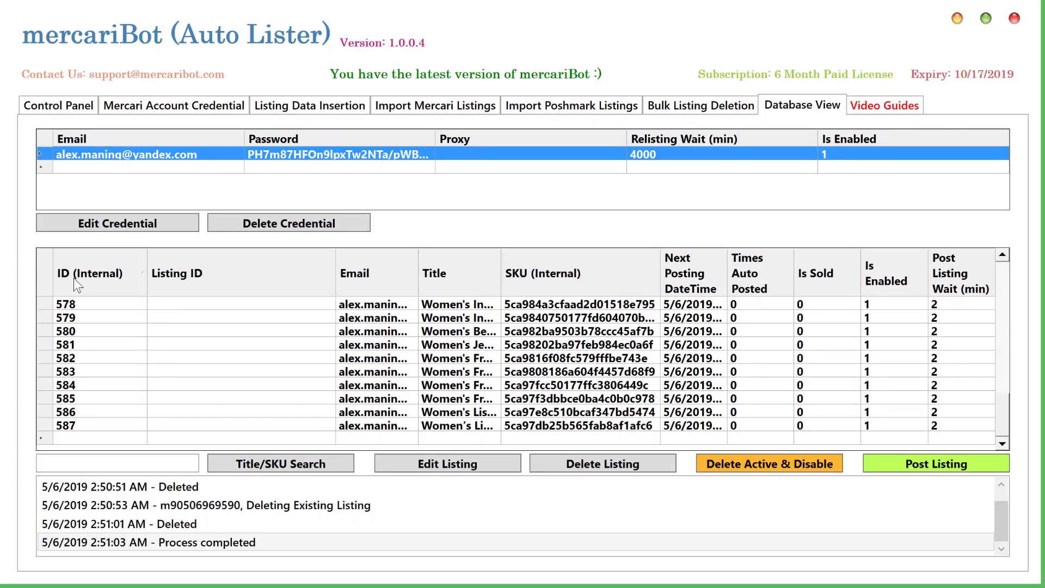
click(598, 427)
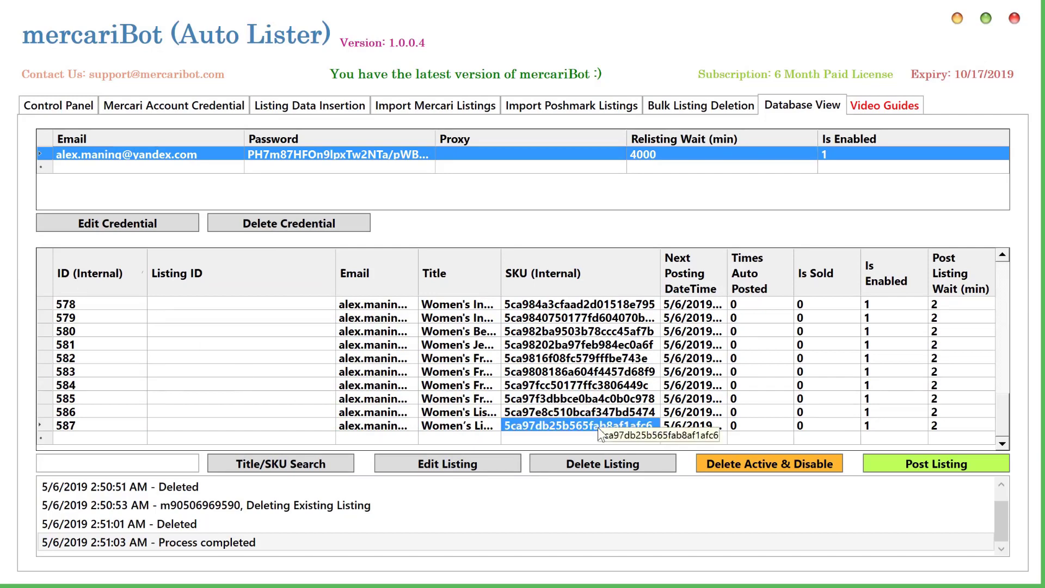
click(605, 107)
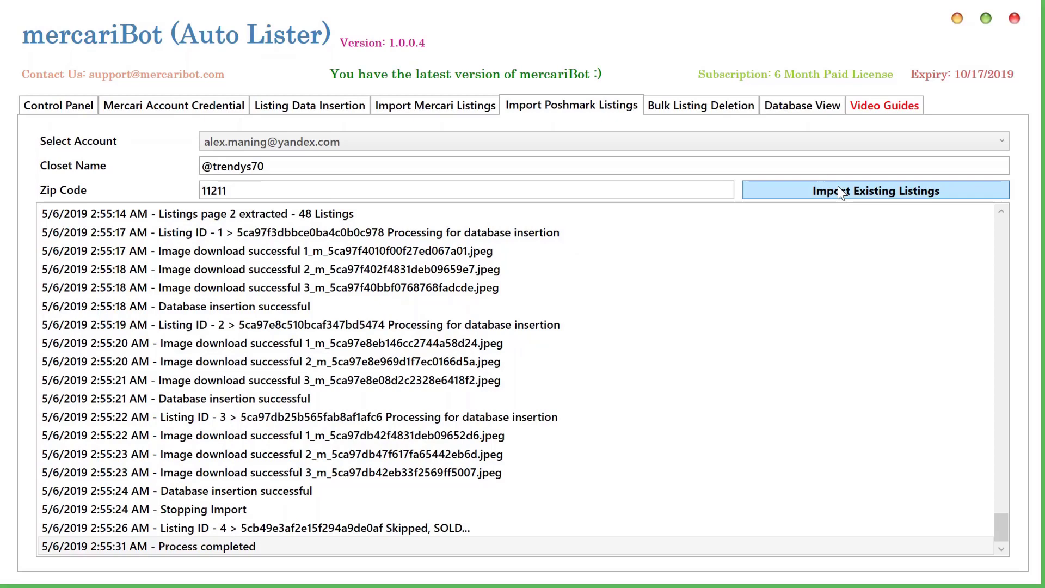
Rerun the Poshmark import, stop it after existing listings are skipped, then restore the window
click(829, 192)
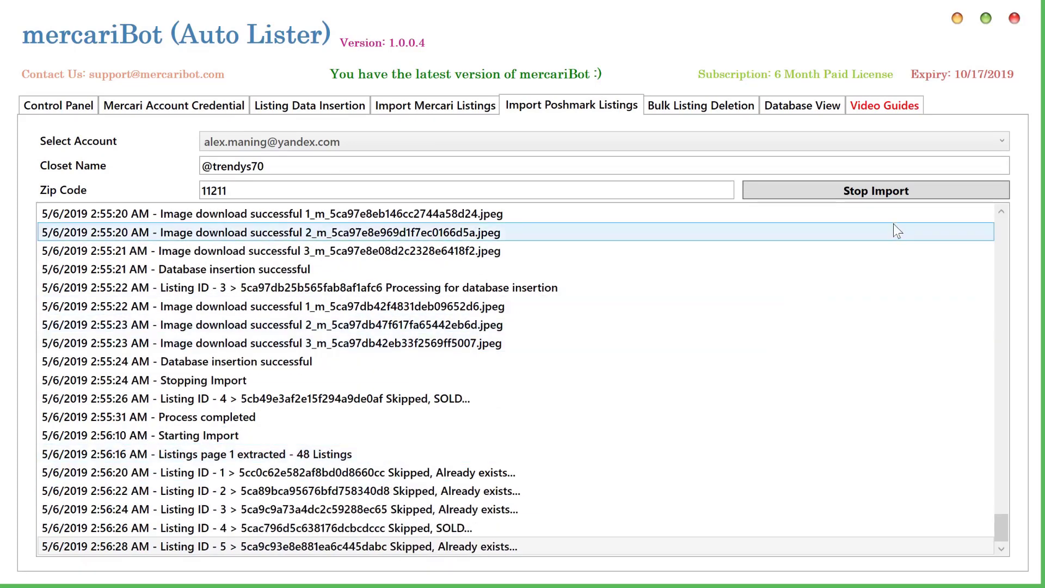
click(881, 193)
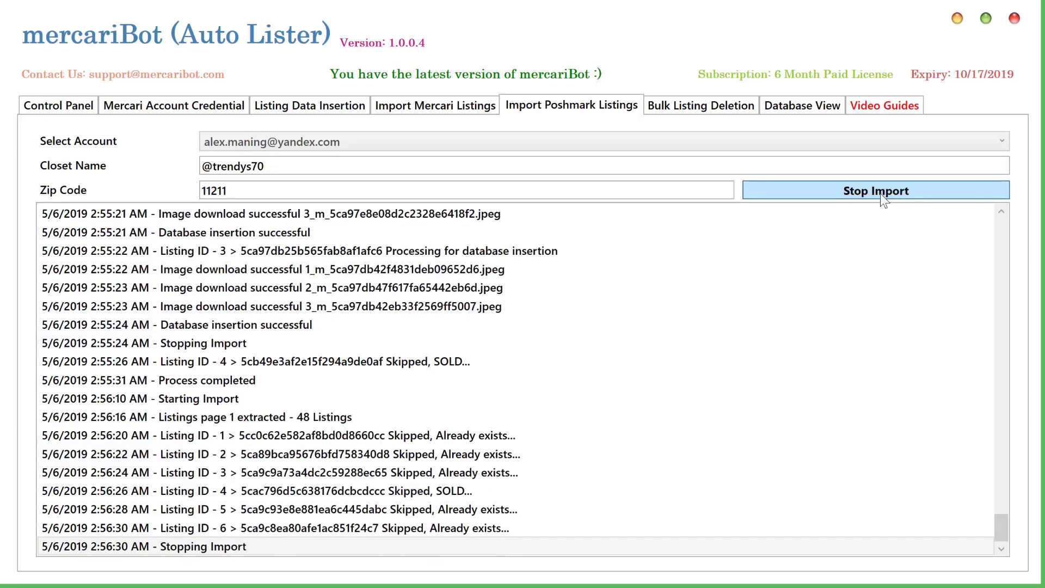
click(987, 20)
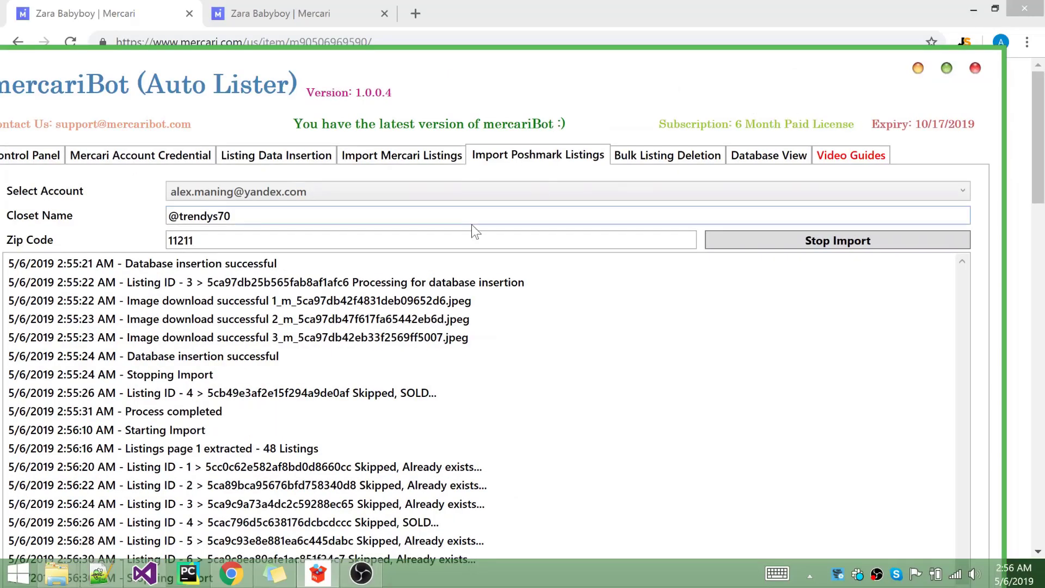
Delete the 44 downloaded image folders in mercariBotImages, keeping only the Zara Babyboy folder
mouse_move(57, 572)
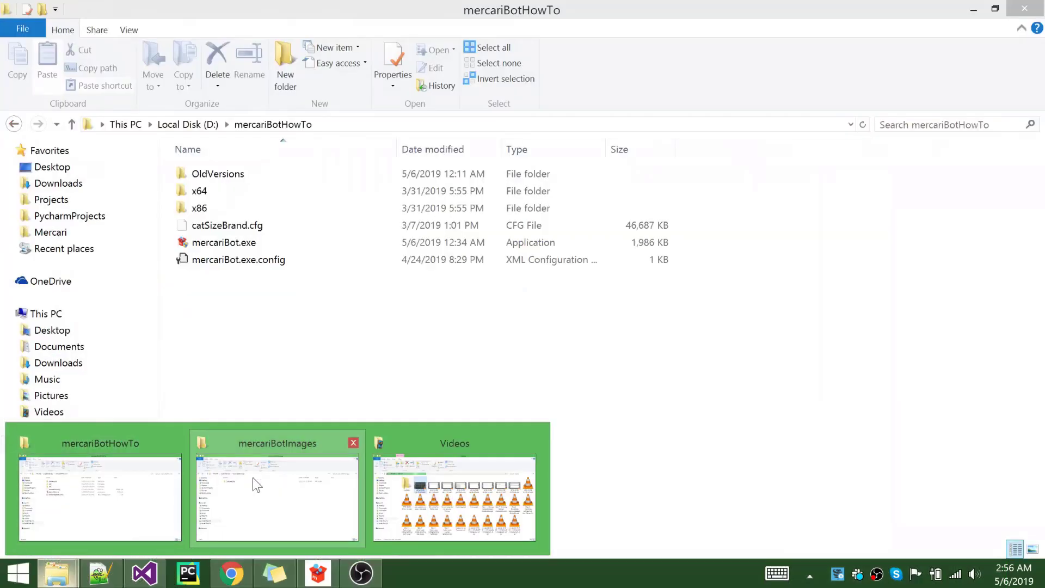
click(253, 478)
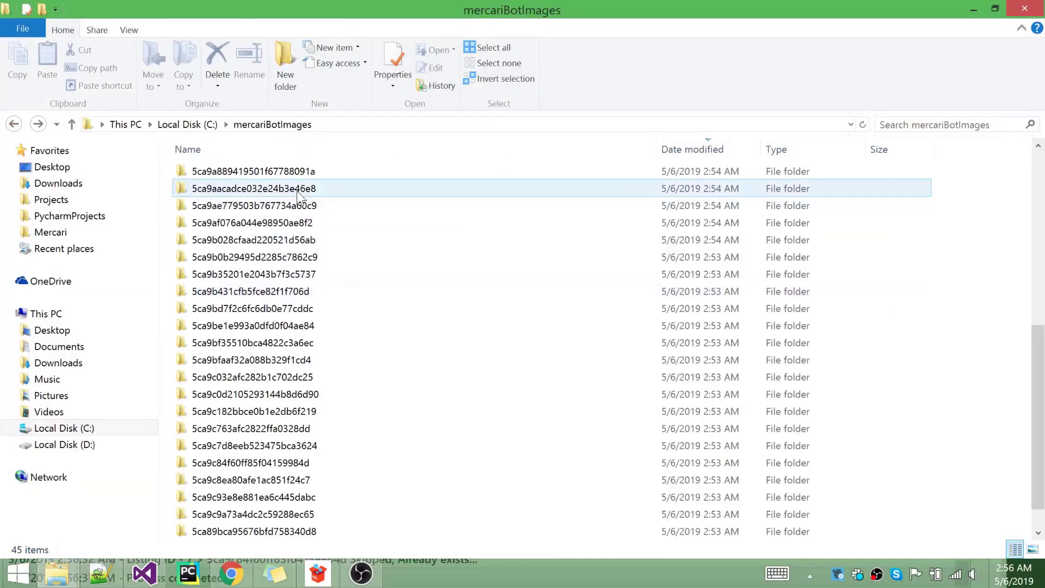
click(316, 172)
scroll(315, 172, up, 7)
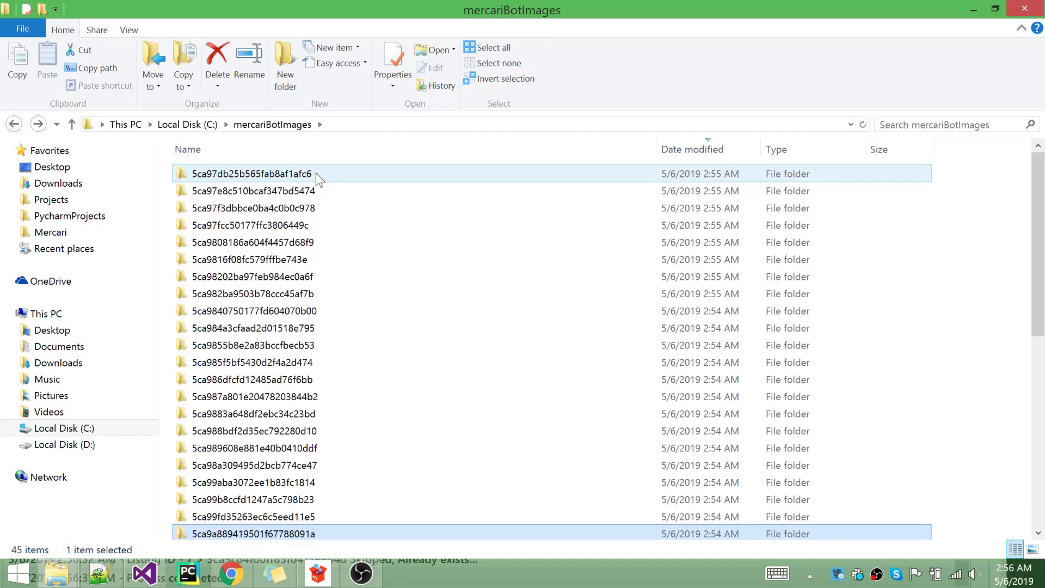
click(314, 170)
scroll(270, 516, down, 8)
shift+click(270, 514)
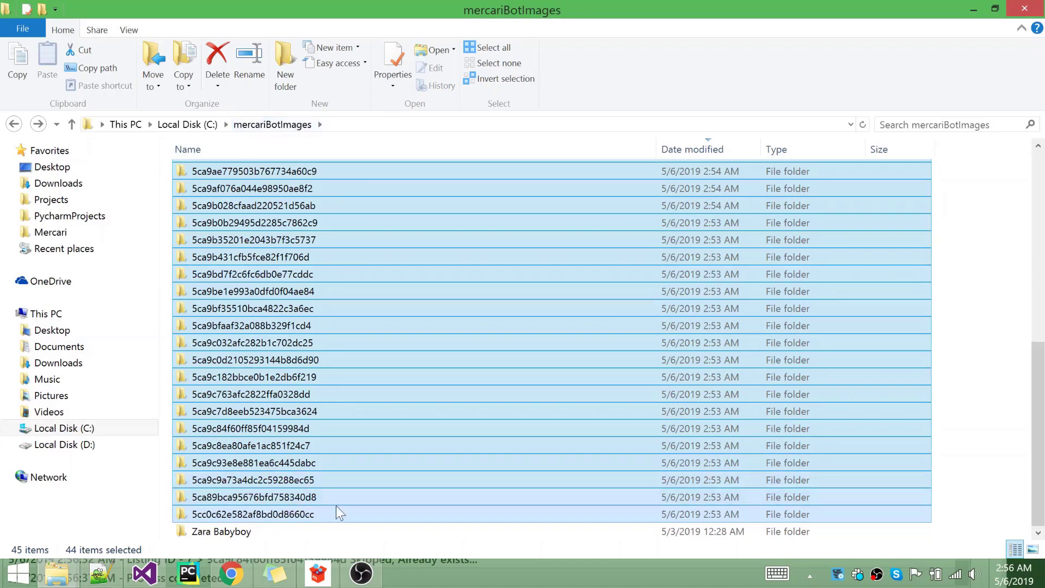
key(Delete)
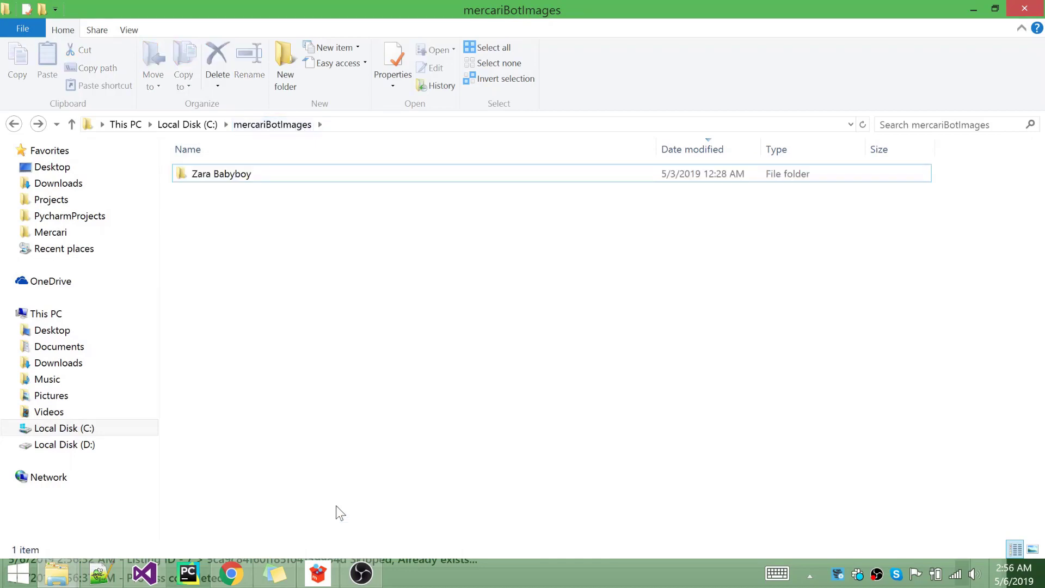
Delete imported listings 544–587 from Database View and confirm, leaving only Zara Babyboy (361)
click(318, 573)
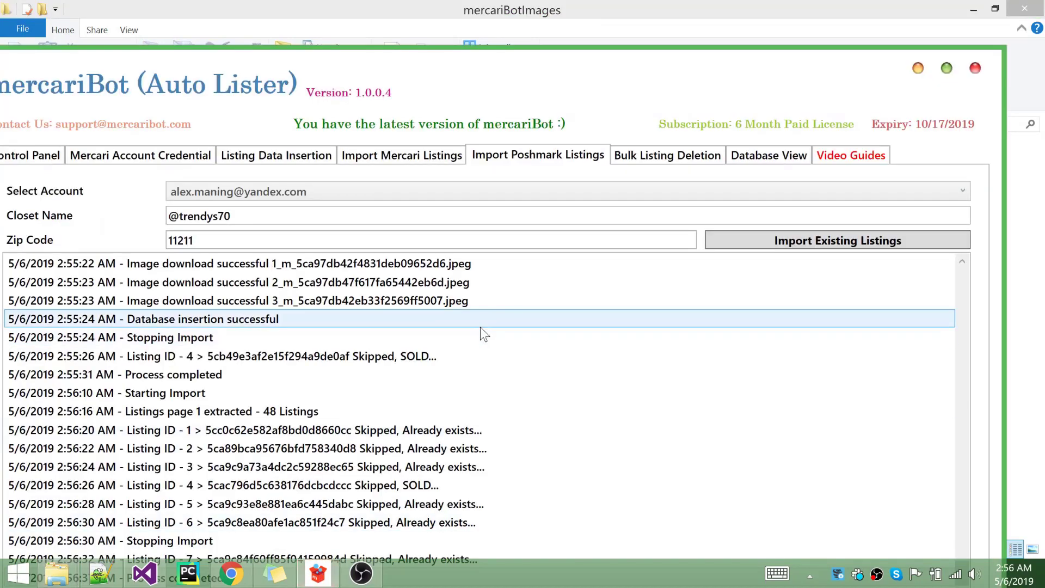
click(774, 168)
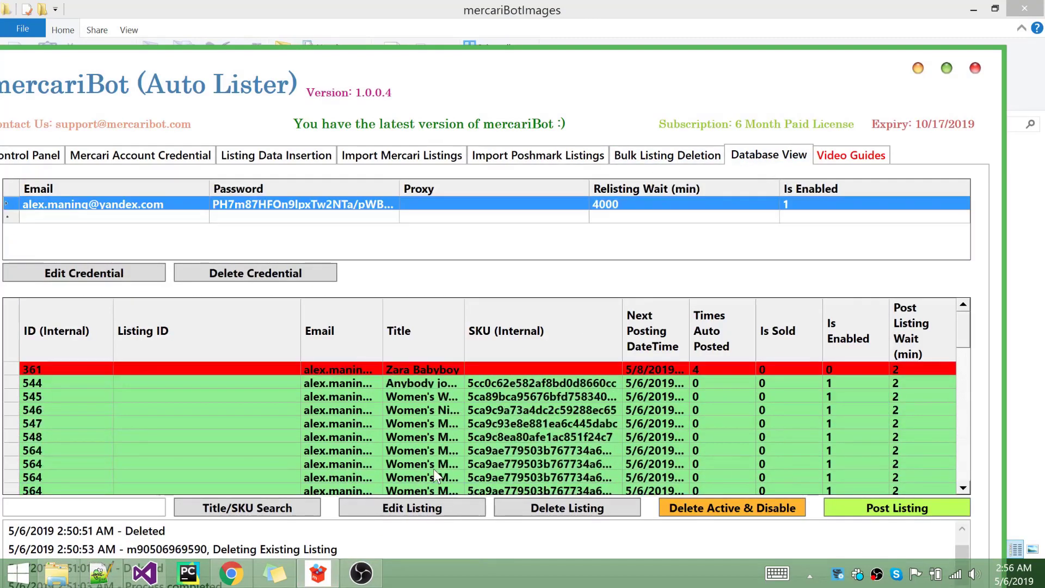
click(366, 386)
scroll(383, 435, down, 13)
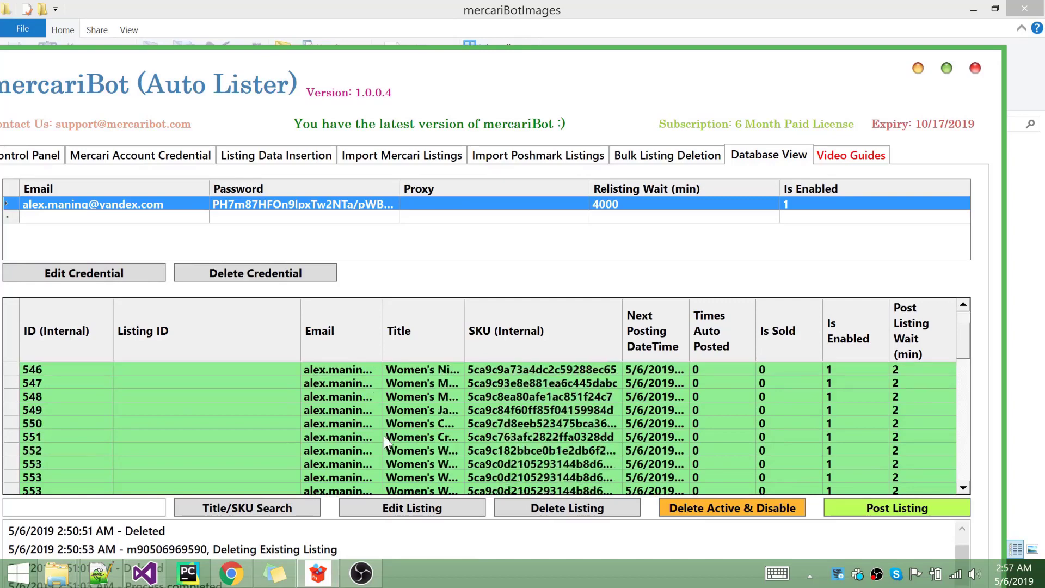
shift+click(336, 465)
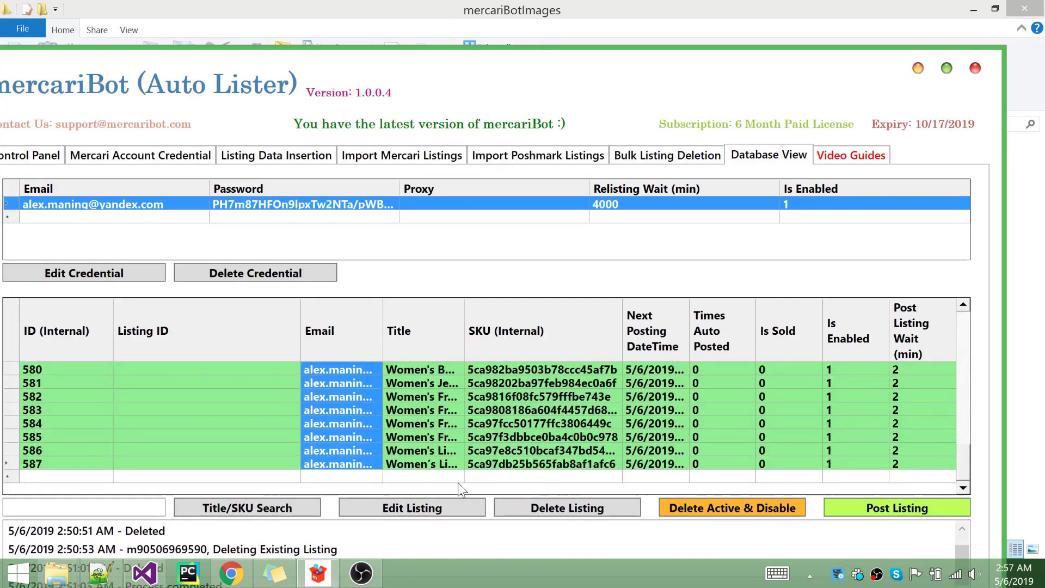
click(603, 508)
click(580, 348)
click(580, 348)
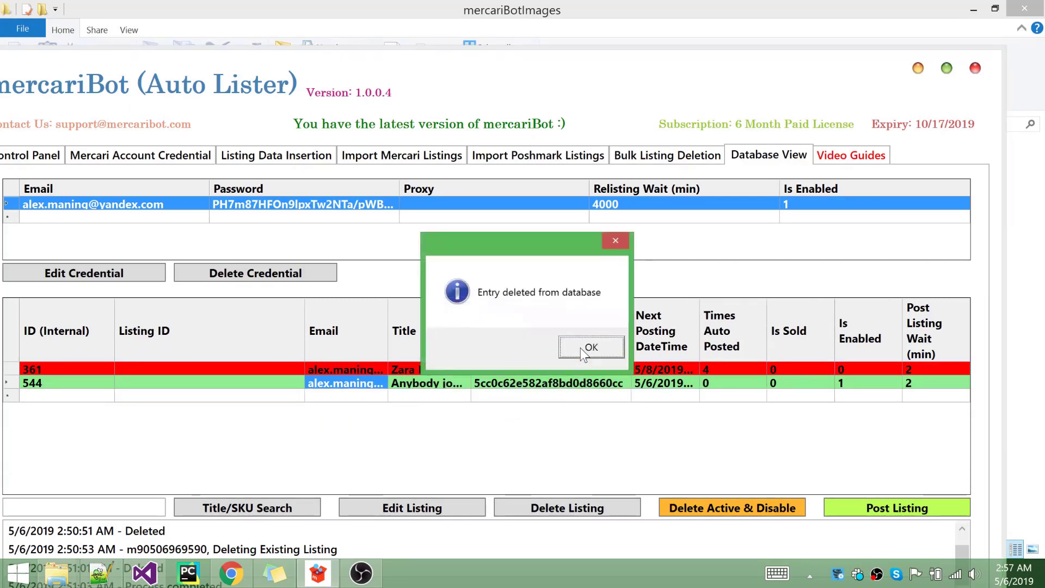
click(580, 348)
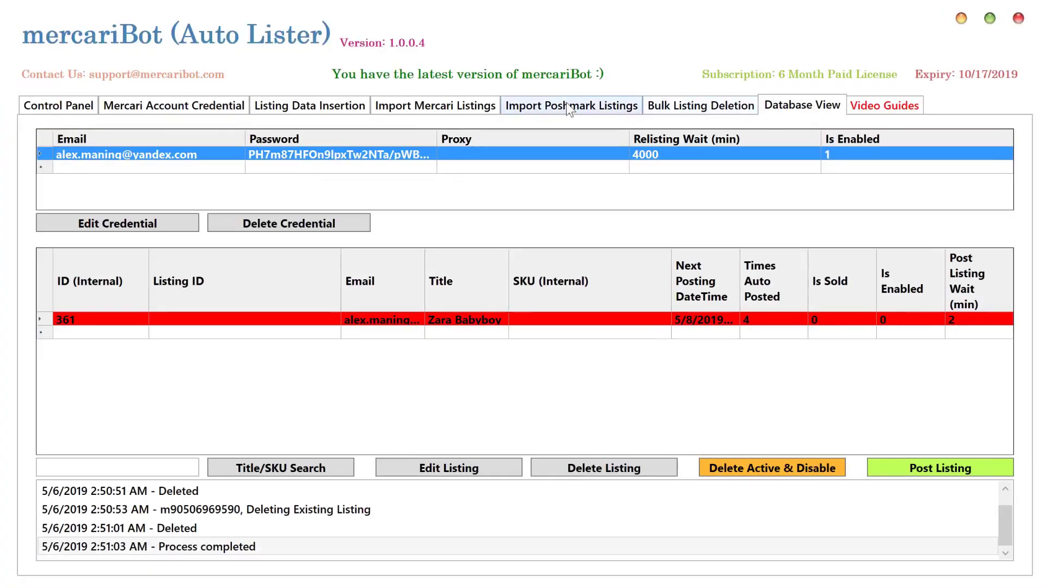
Run a fresh Poshmark closet import and stop it once listing 7 is processed
click(535, 157)
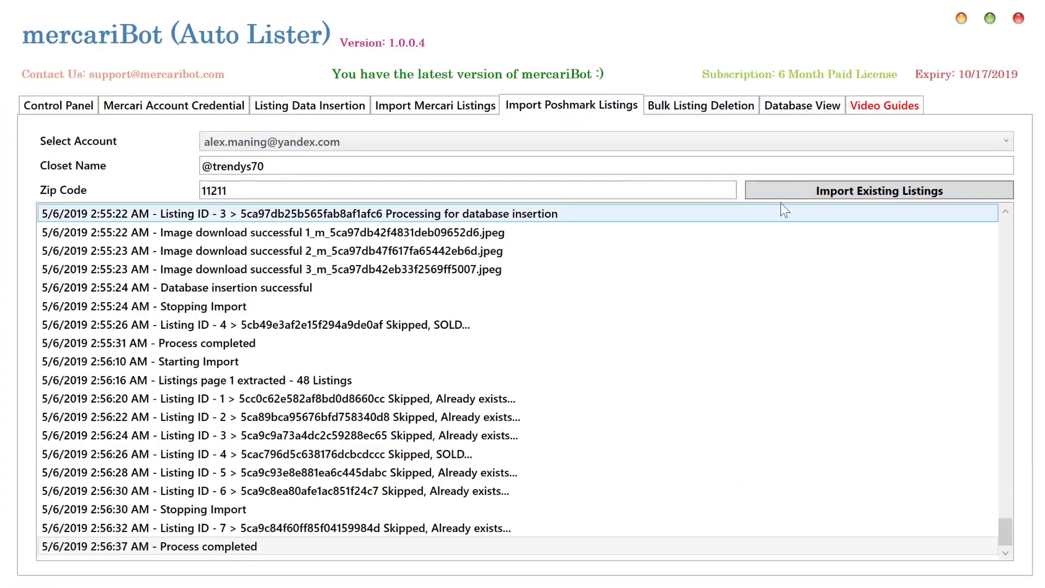
click(821, 191)
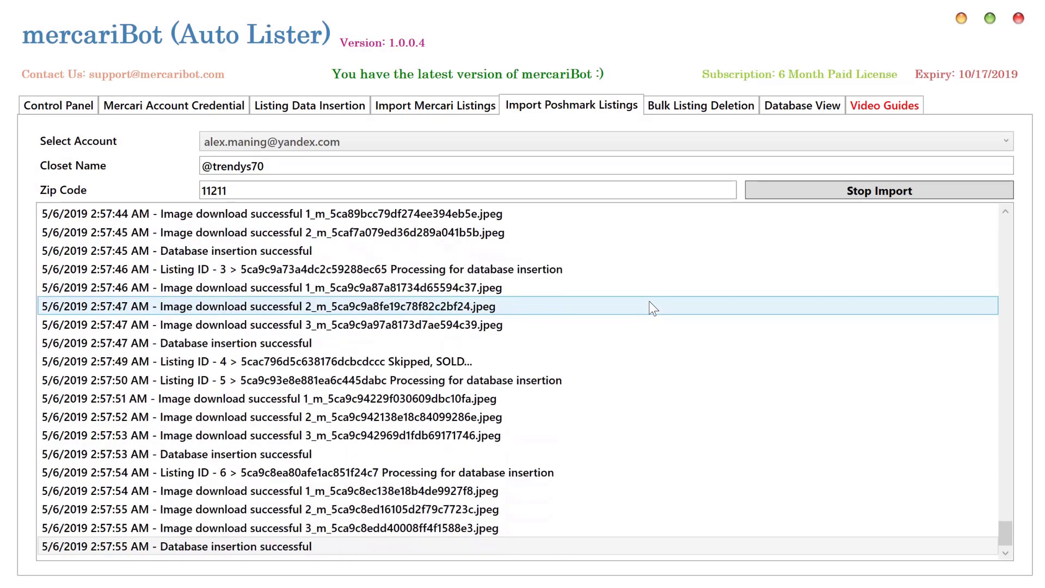
click(818, 186)
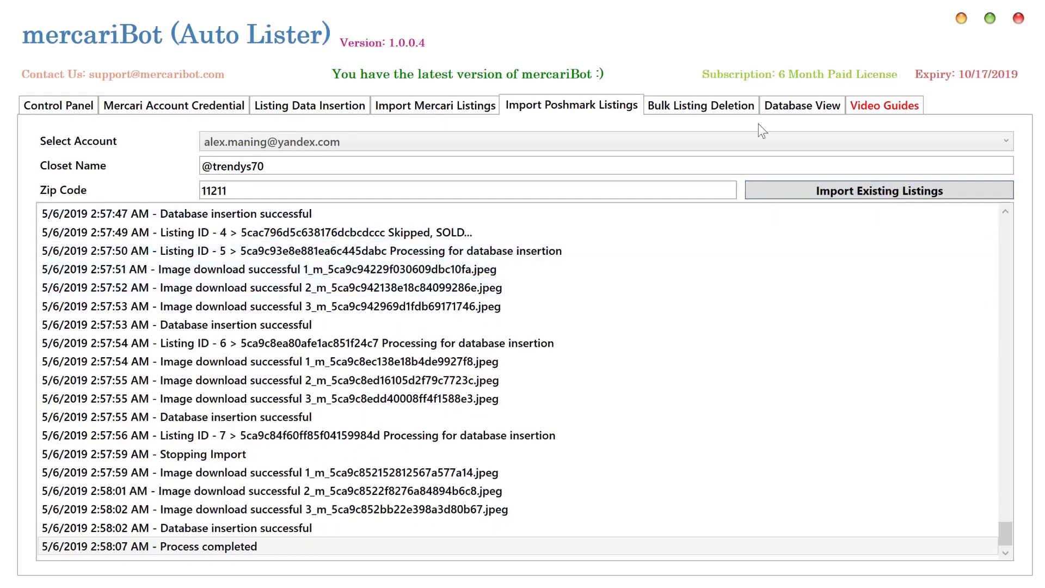
Load listing 590, Women's Nicka Choked Up Sling Back, into the editing form from Database View
click(794, 104)
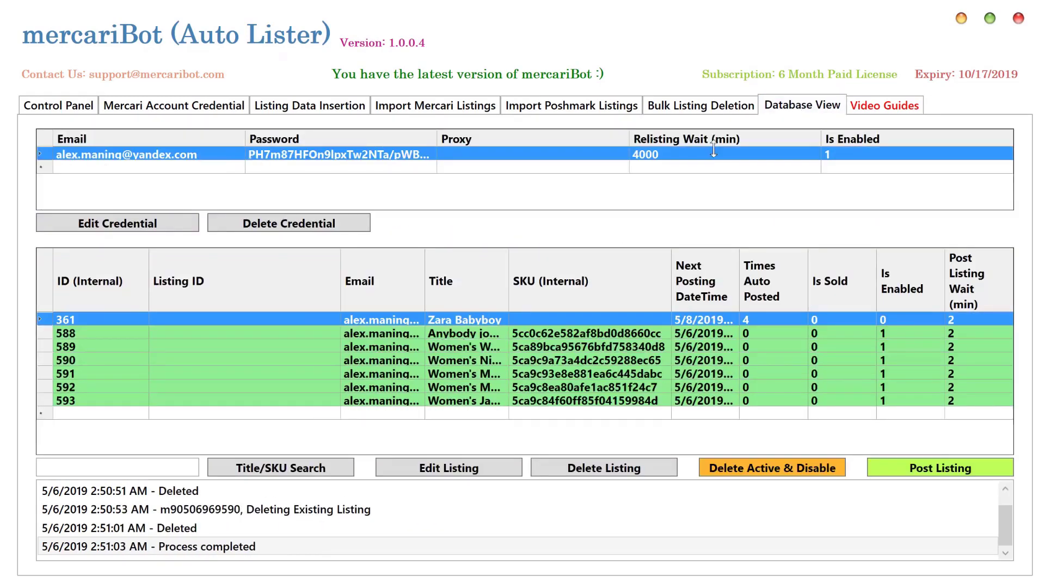
click(464, 335)
click(469, 360)
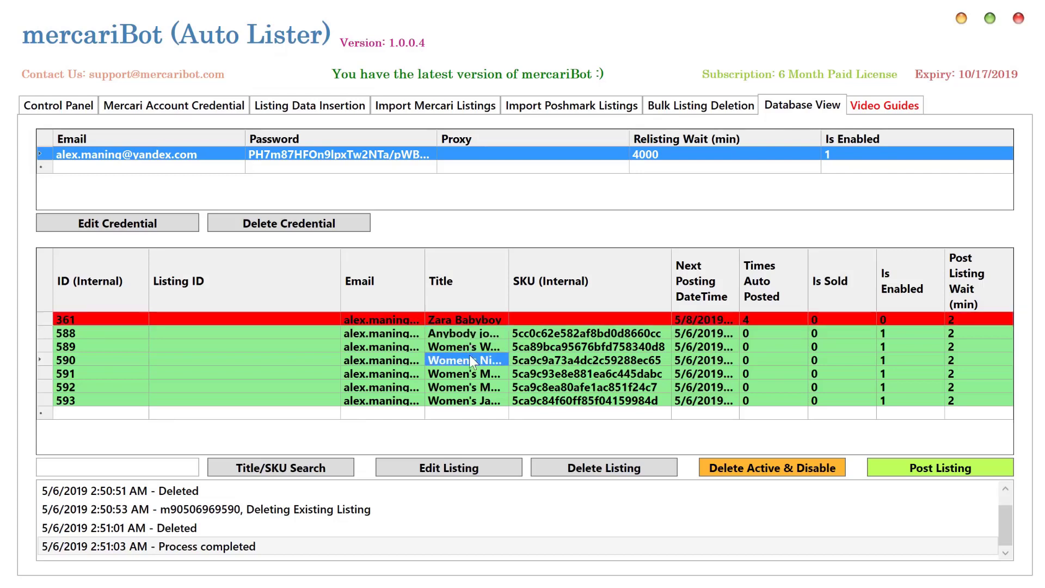
click(444, 471)
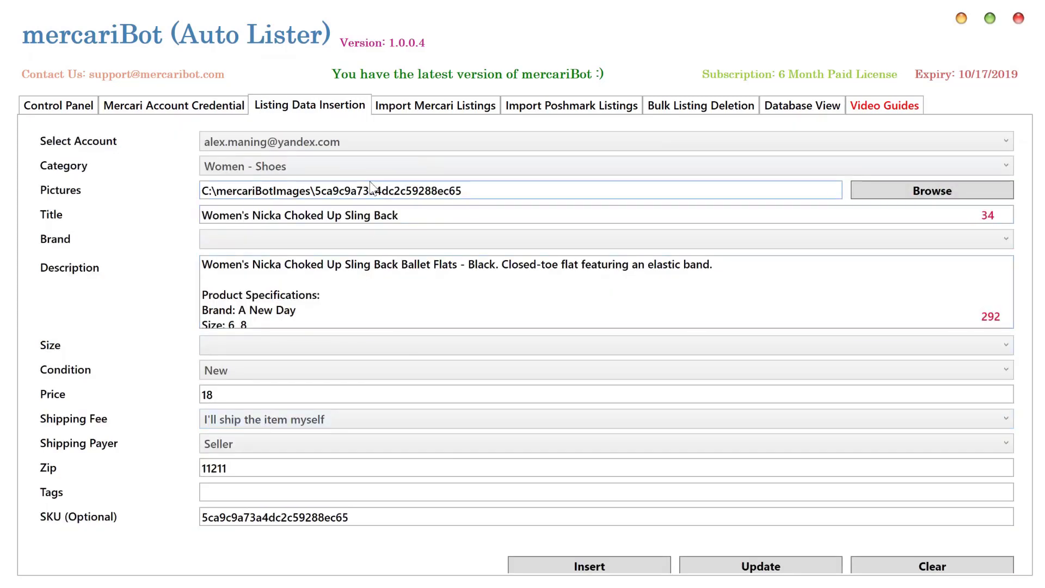
Review the listing's description from top to bottom, including its Sizes: 6 line
scroll(606, 291, down, 2)
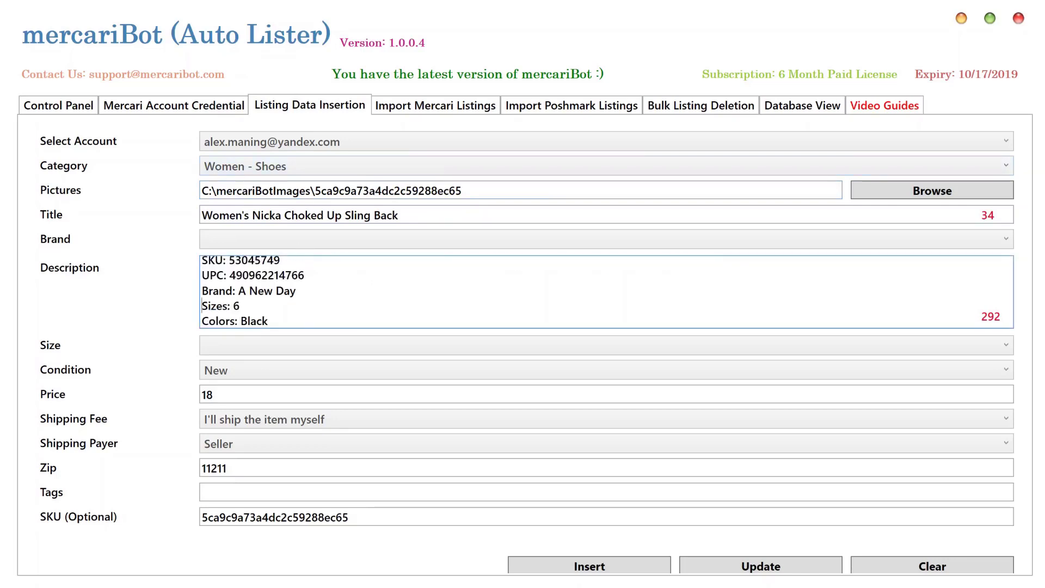
click(202, 274)
click(202, 306)
key(Up)
key(Up)
key(Up)
key(Up)
key(Up)
key(Up)
key(Up)
key(Up)
key(Up)
key(Up)
key(Up)
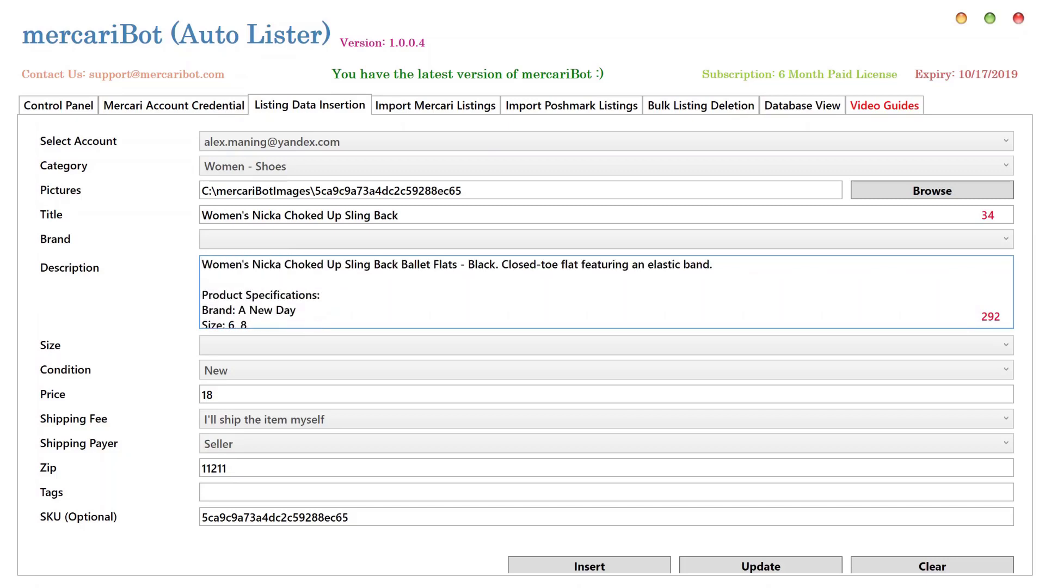
key(Down)
key(Down)
key(Down)
key(Down)
key(Down)
key(Down)
key(Down)
key(Down)
key(Down)
key(Down)
key(Down)
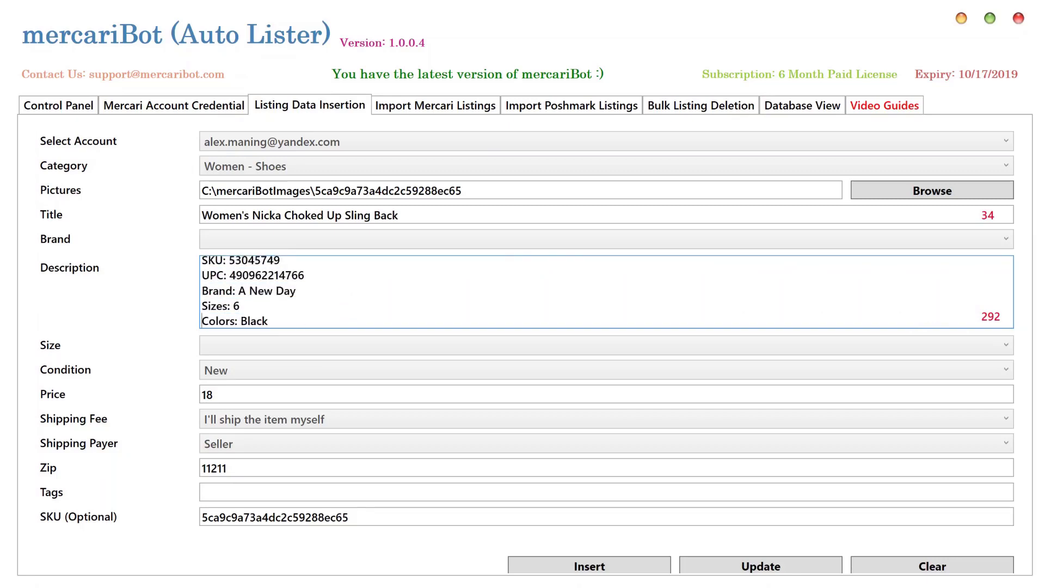
key(Up)
key(Up)
key(Up)
key(Up)
key(Up)
key(Up)
key(Up)
key(Up)
key(Up)
key(Up)
key(Up)
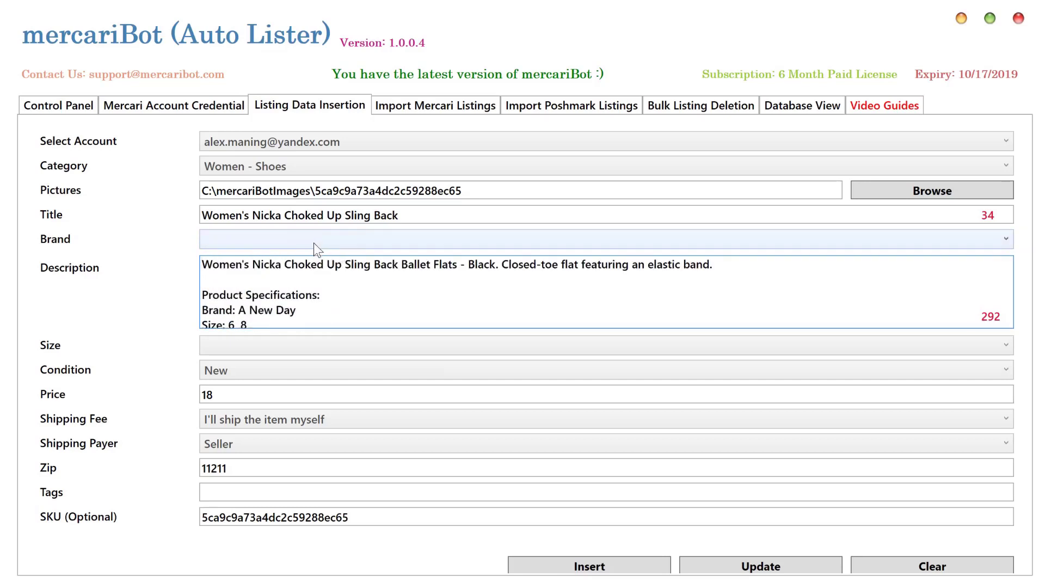
key(Down)
key(Down)
key(Down)
key(Down)
key(Down)
key(Down)
key(Down)
key(Down)
key(Down)
key(Down)
key(Down)
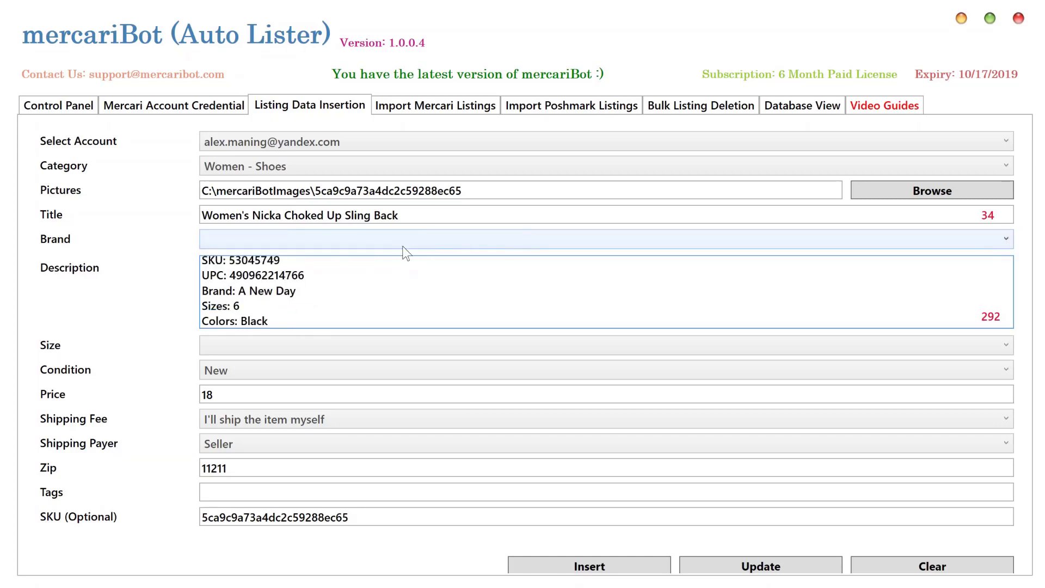
Browse the brand list and close it without choosing a brand
click(301, 240)
scroll(286, 370, down, 1)
scroll(287, 371, down, 5)
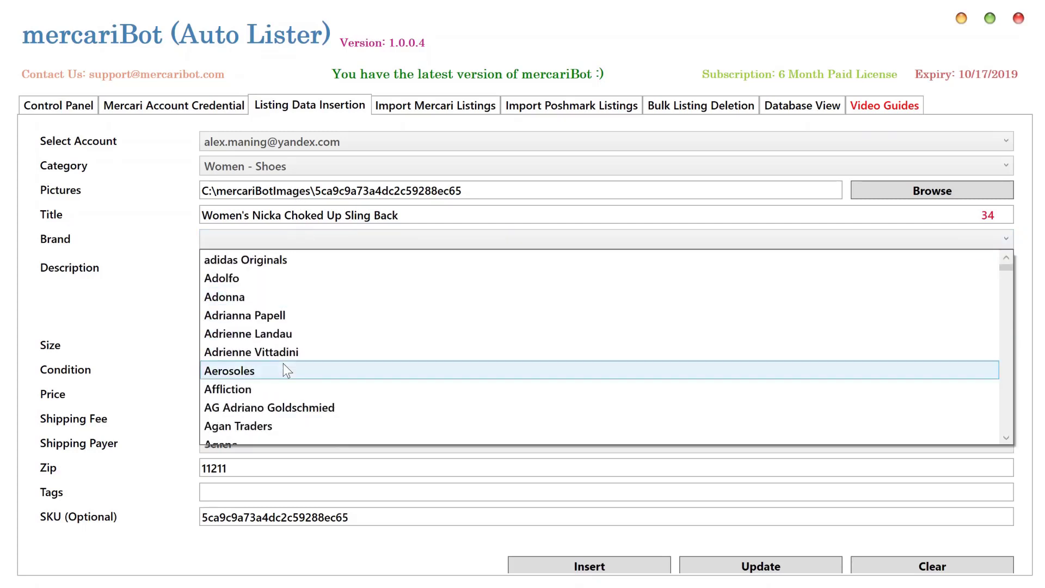
scroll(287, 370, down, 10)
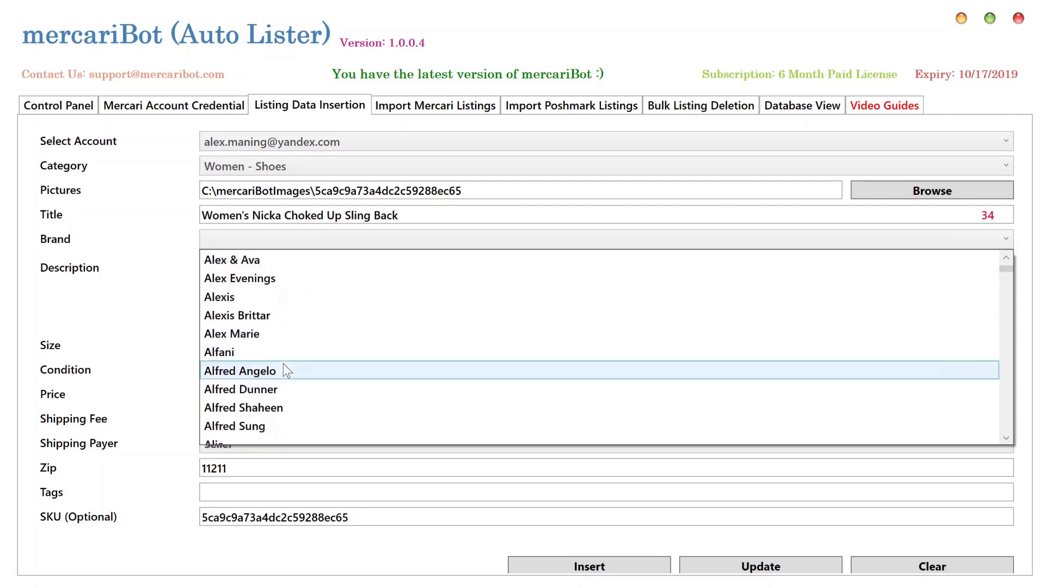
scroll(287, 370, down, 8)
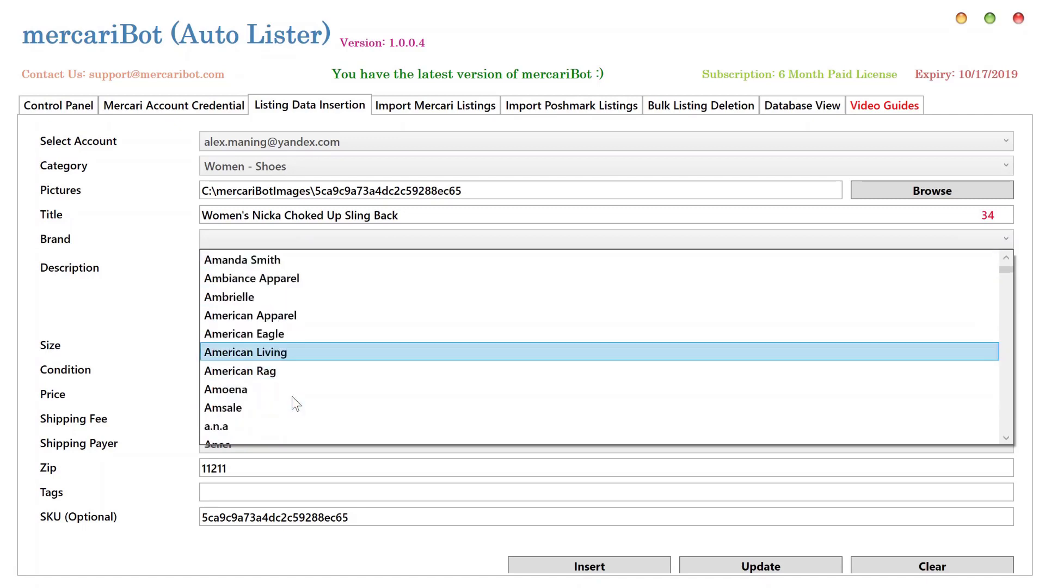
scroll(292, 398, down, 5)
scroll(292, 397, up, 4)
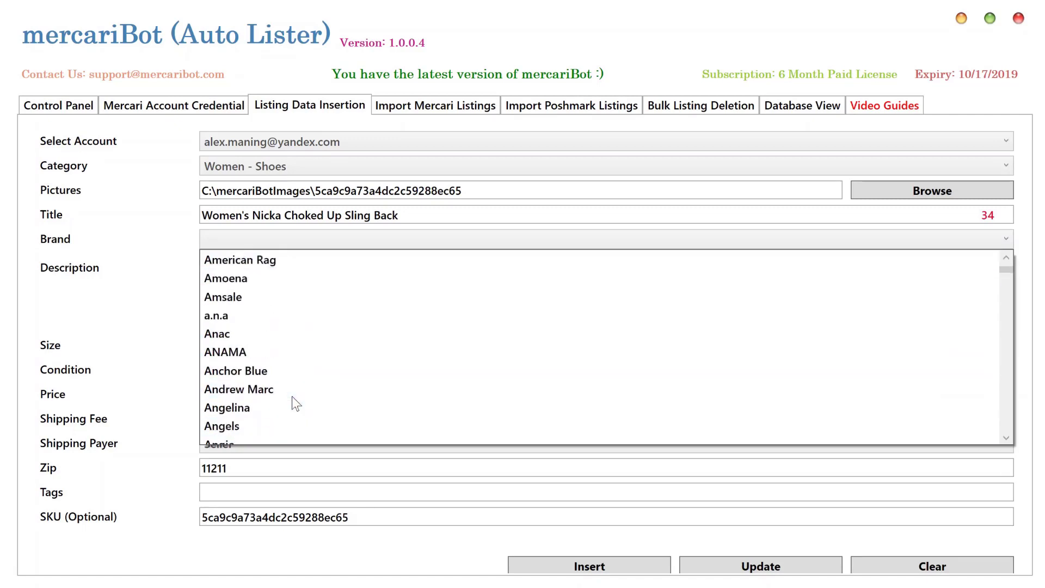
scroll(292, 397, up, 4)
click(132, 286)
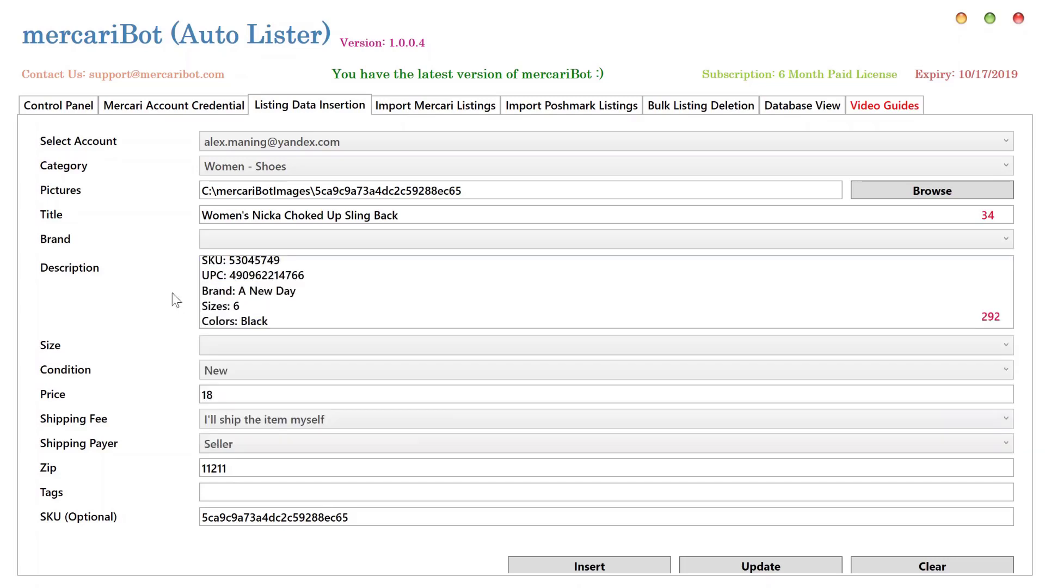
Leave the brand empty and set the listing's size to 6 (36.5)
click(283, 291)
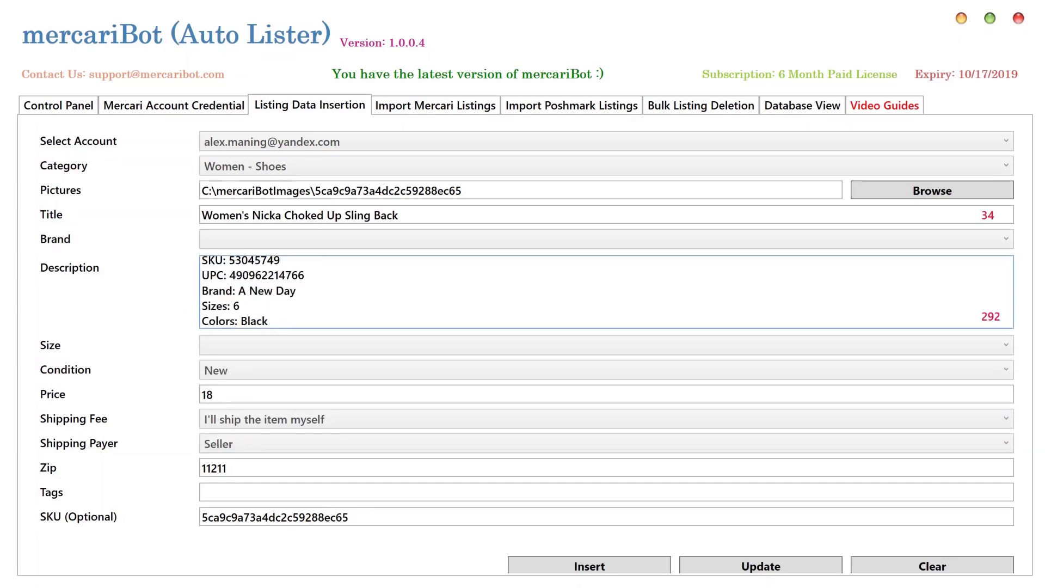
scroll(284, 291, up, 2)
scroll(283, 291, down, 2)
click(299, 243)
click(132, 302)
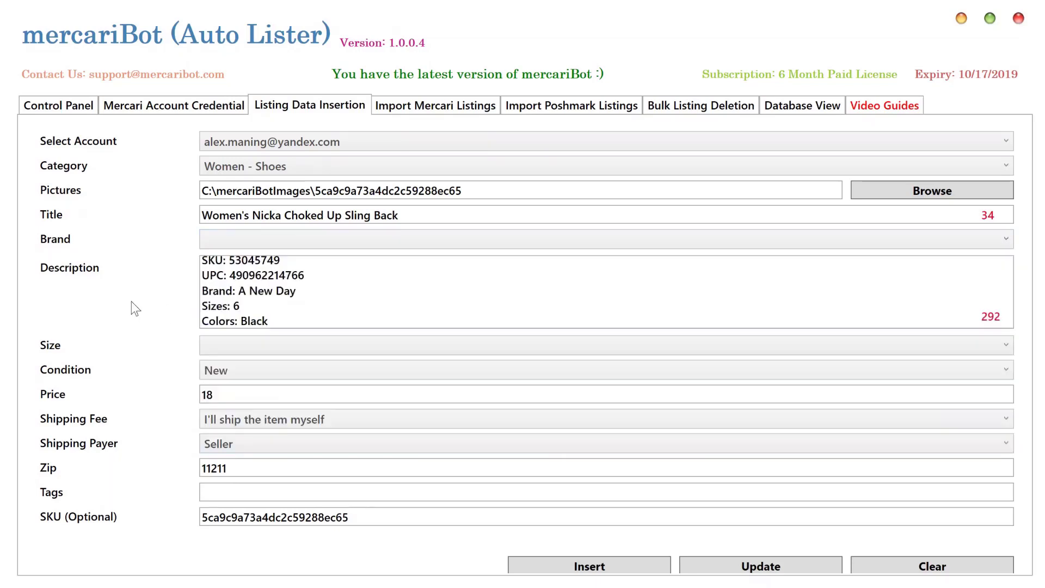
click(256, 351)
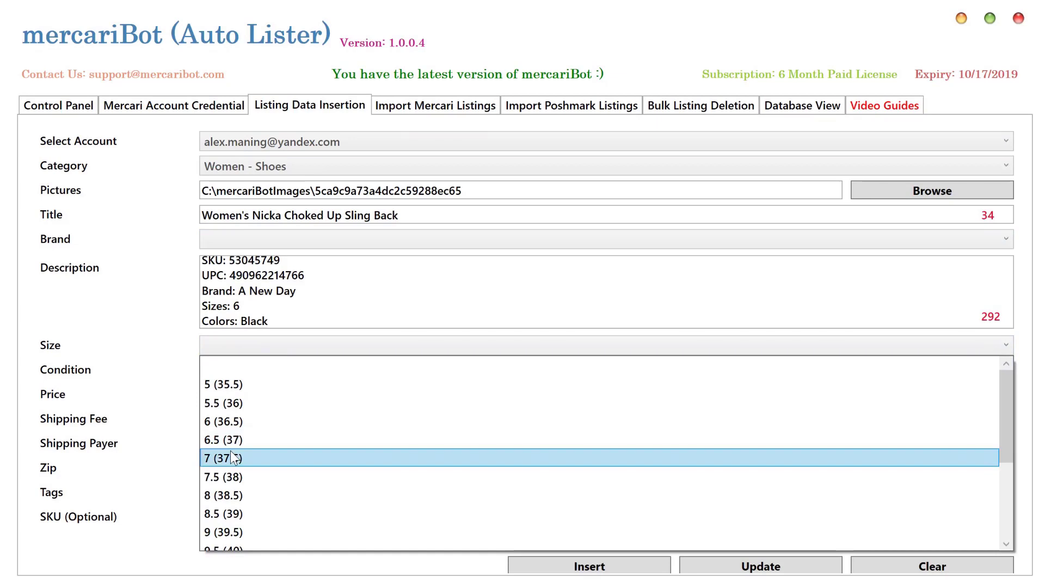
click(220, 424)
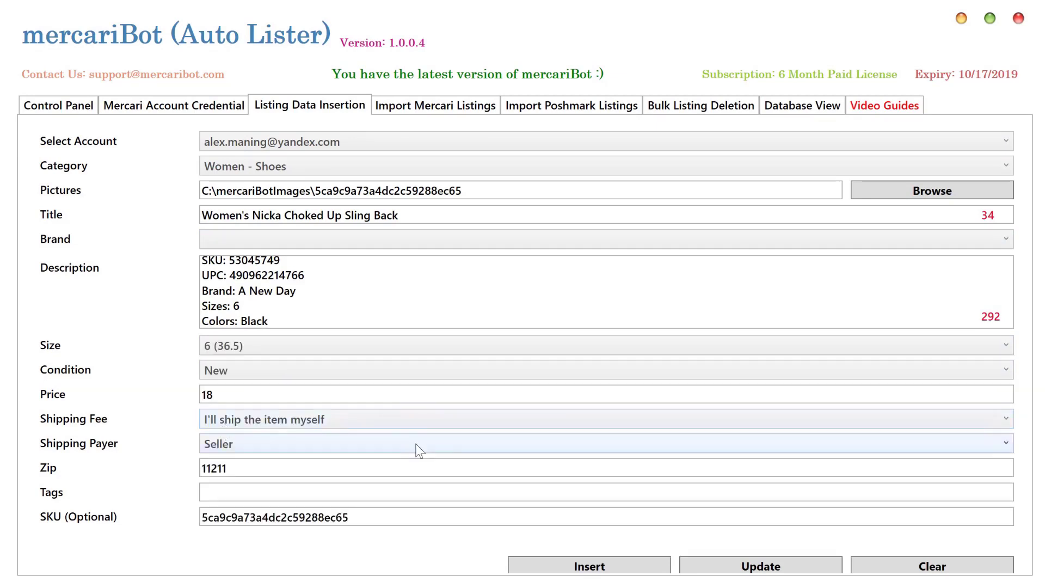
Save the size change to the database, dismiss the success message, and return to Database View
click(746, 569)
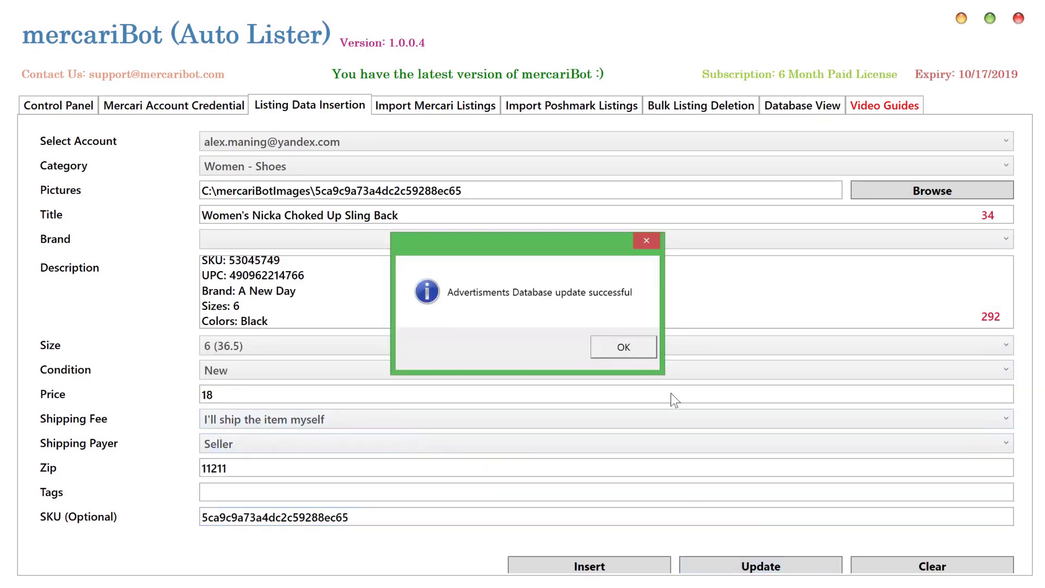
click(633, 350)
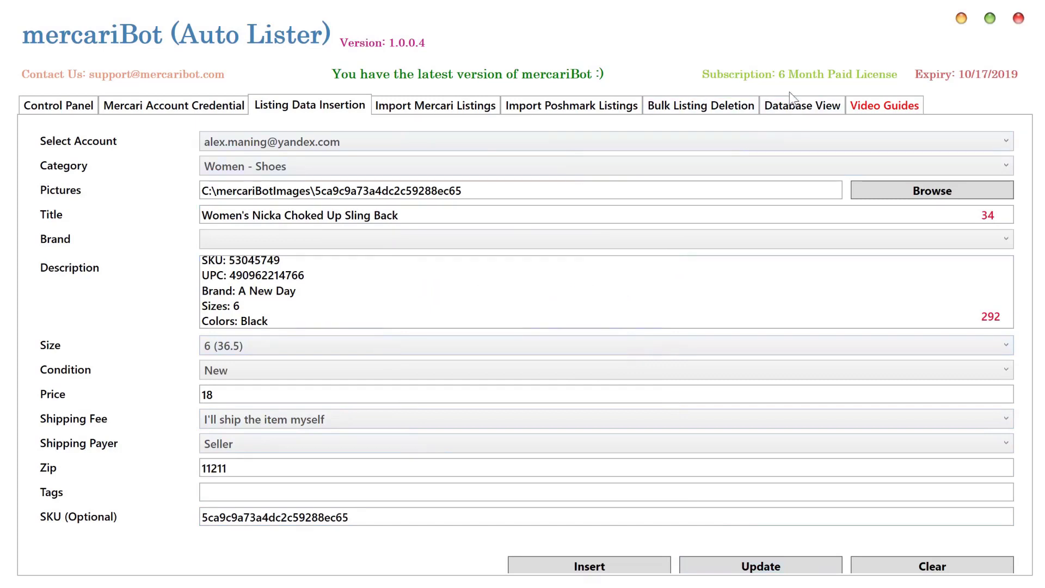
click(793, 112)
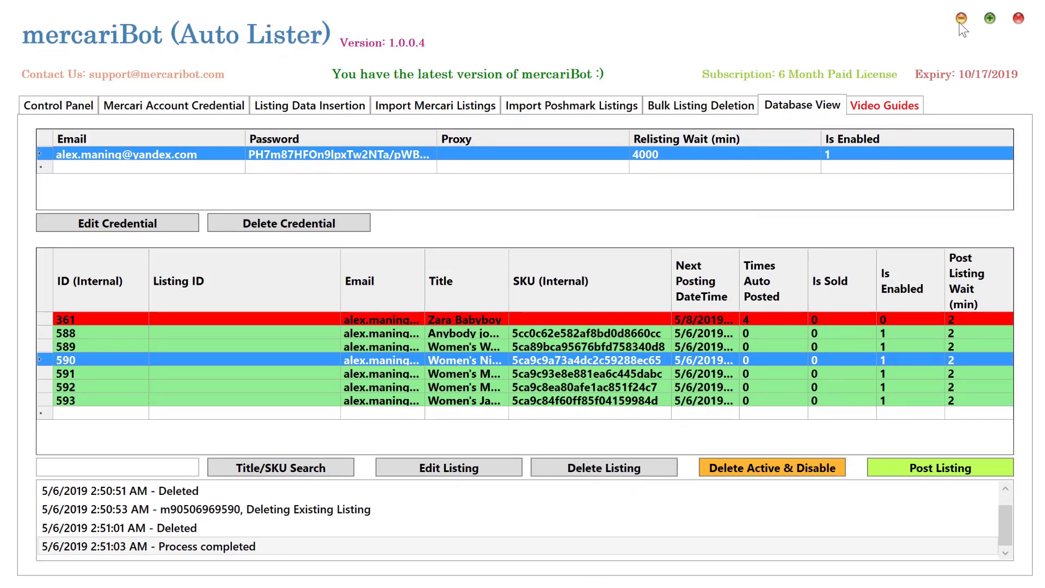
Look through Video Guides and every section tab, ending back on the Control Panel
click(872, 104)
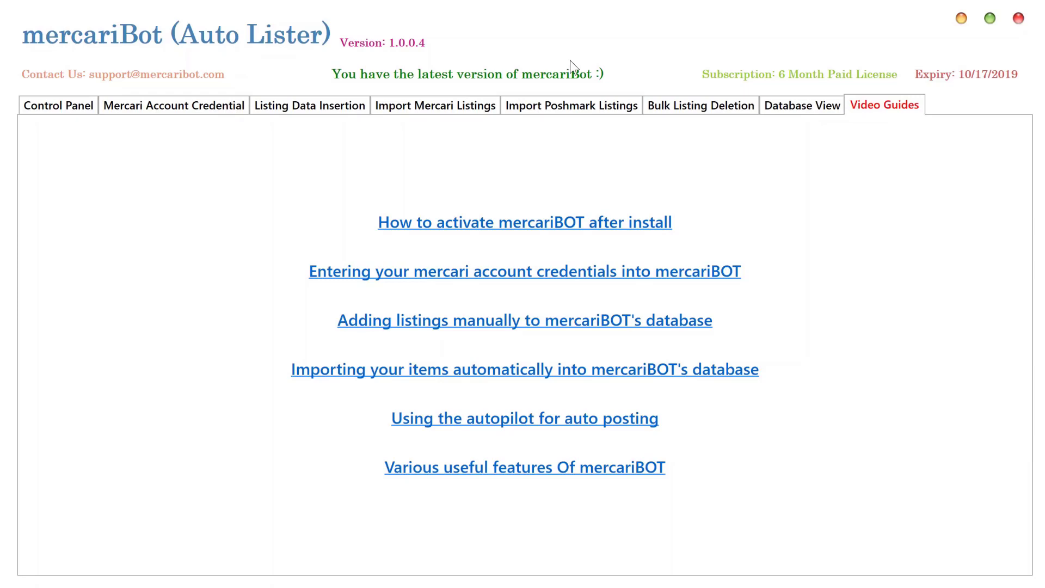
click(406, 103)
click(570, 114)
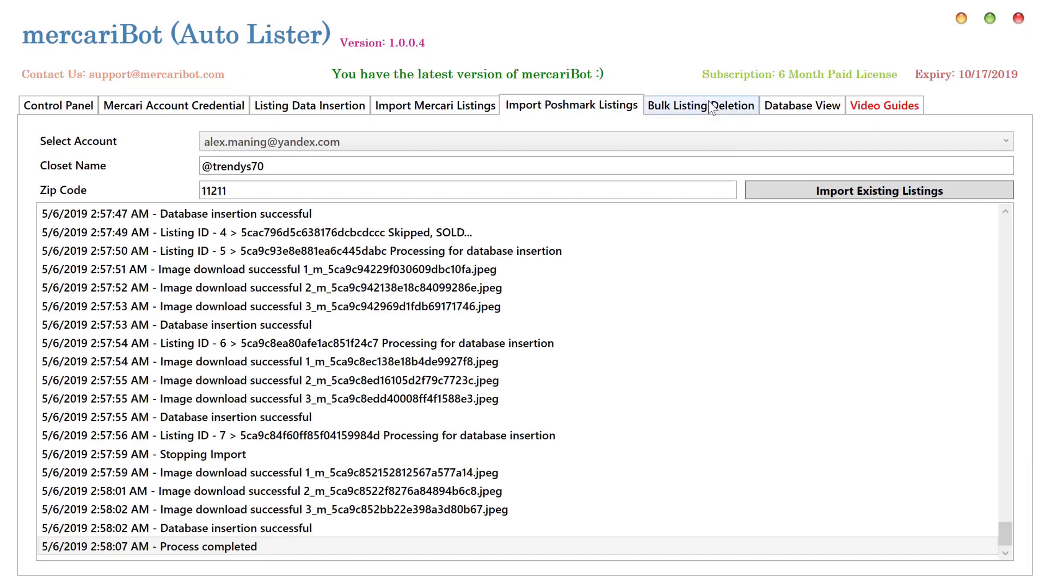
click(708, 104)
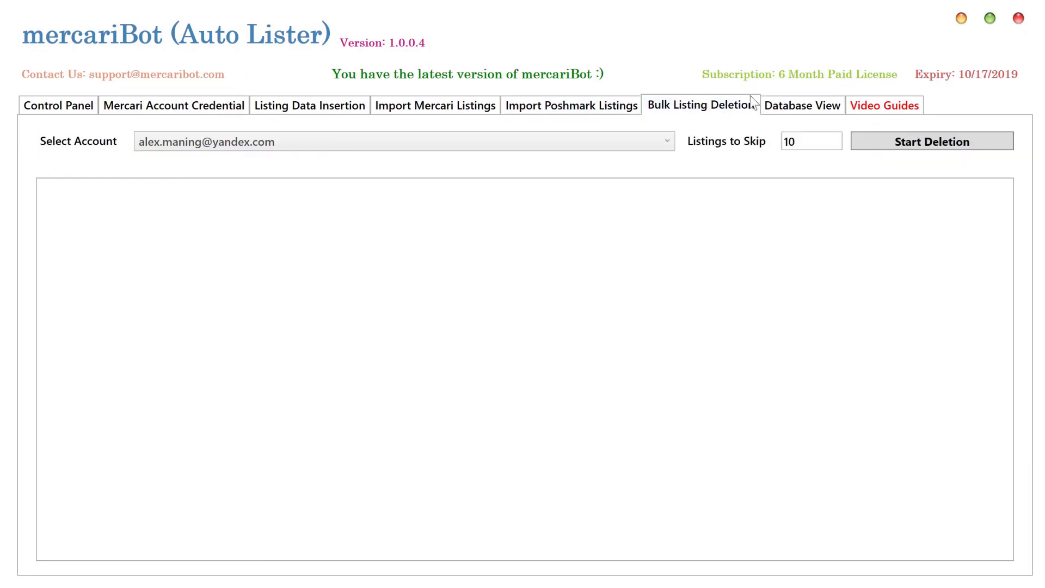
click(821, 106)
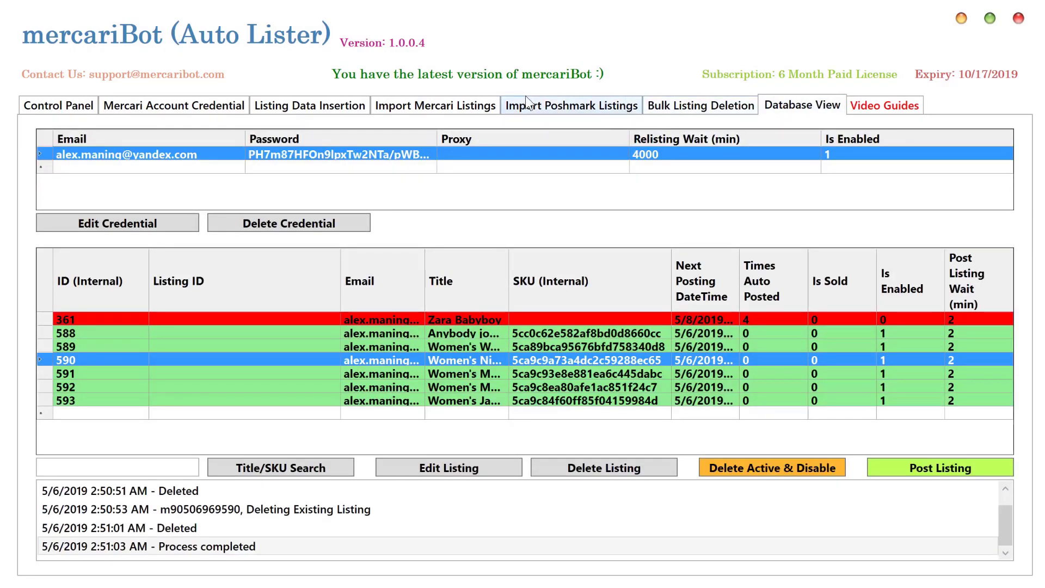
click(269, 109)
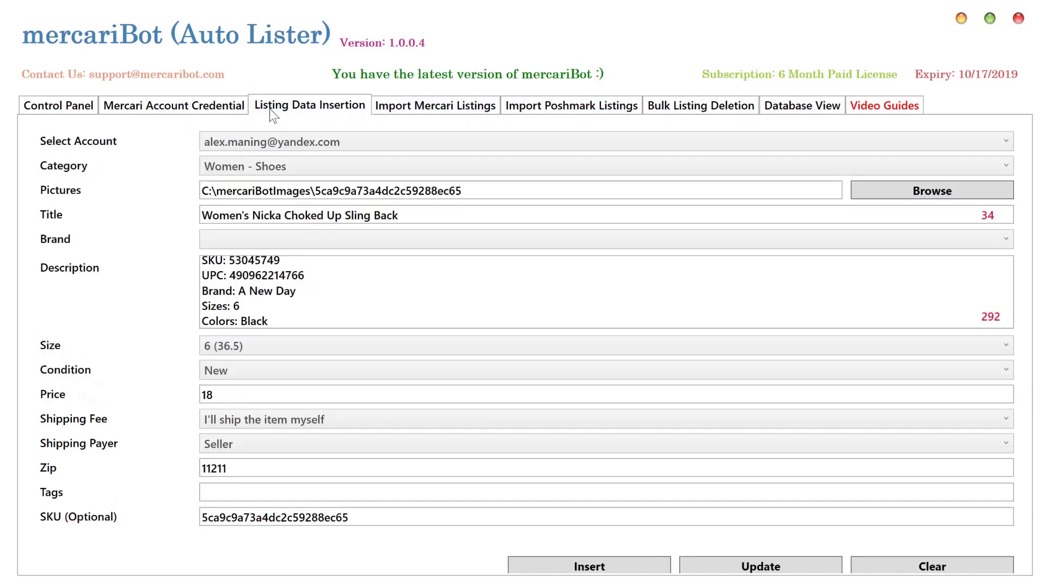
click(190, 109)
click(81, 103)
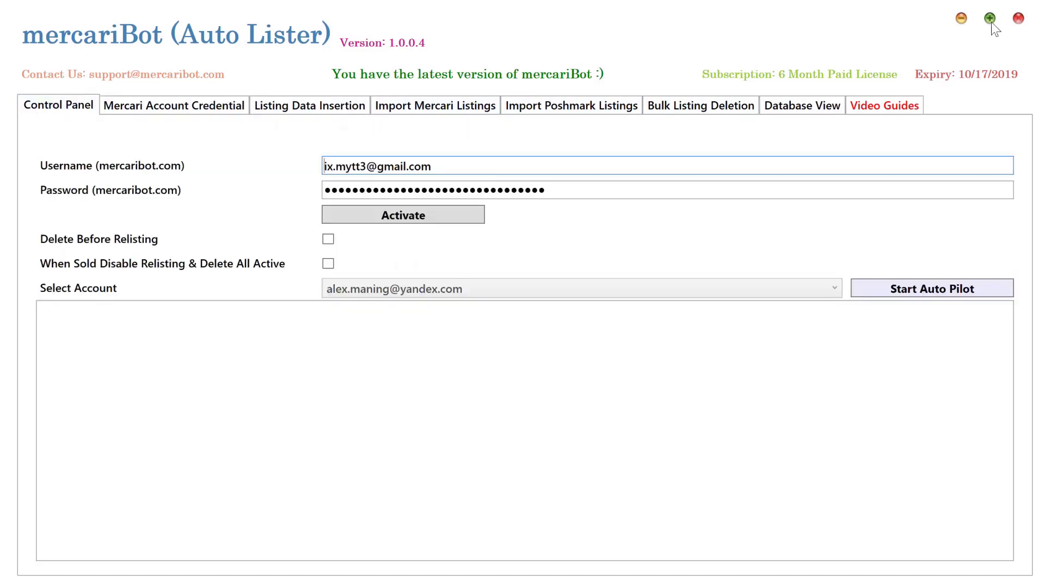